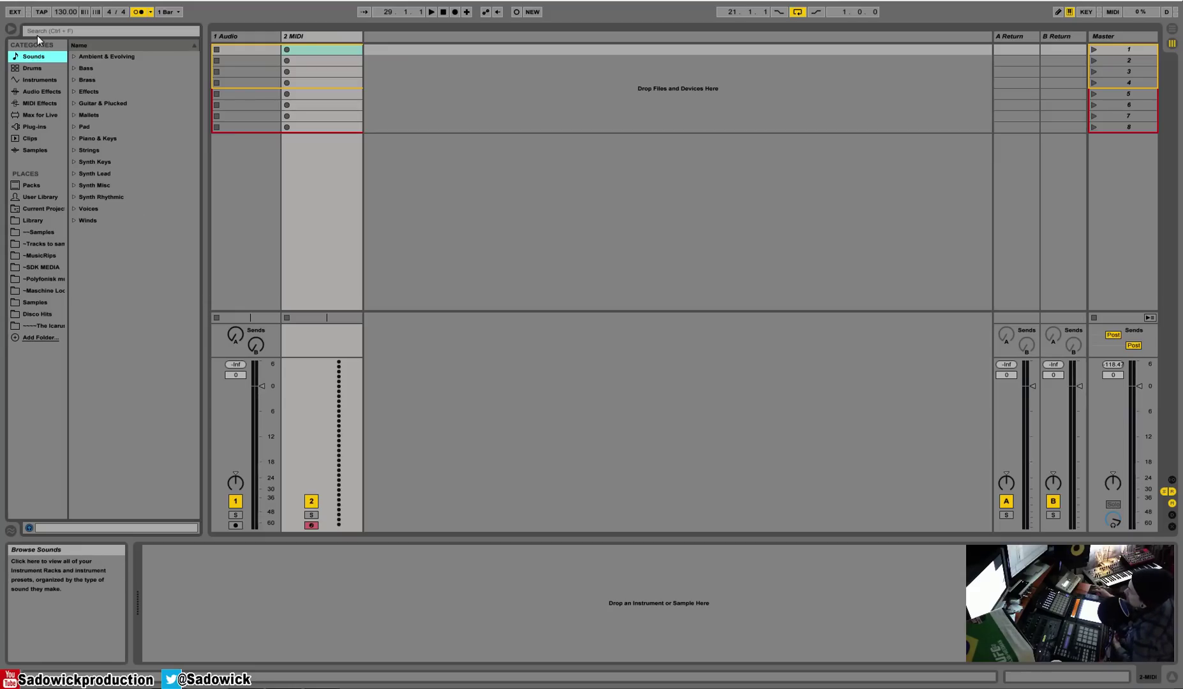
Look through the browser's Drums, Instruments, Audio Effects, MIDI Effects, Max for Live and Plug-ins categories
left_click(34, 68)
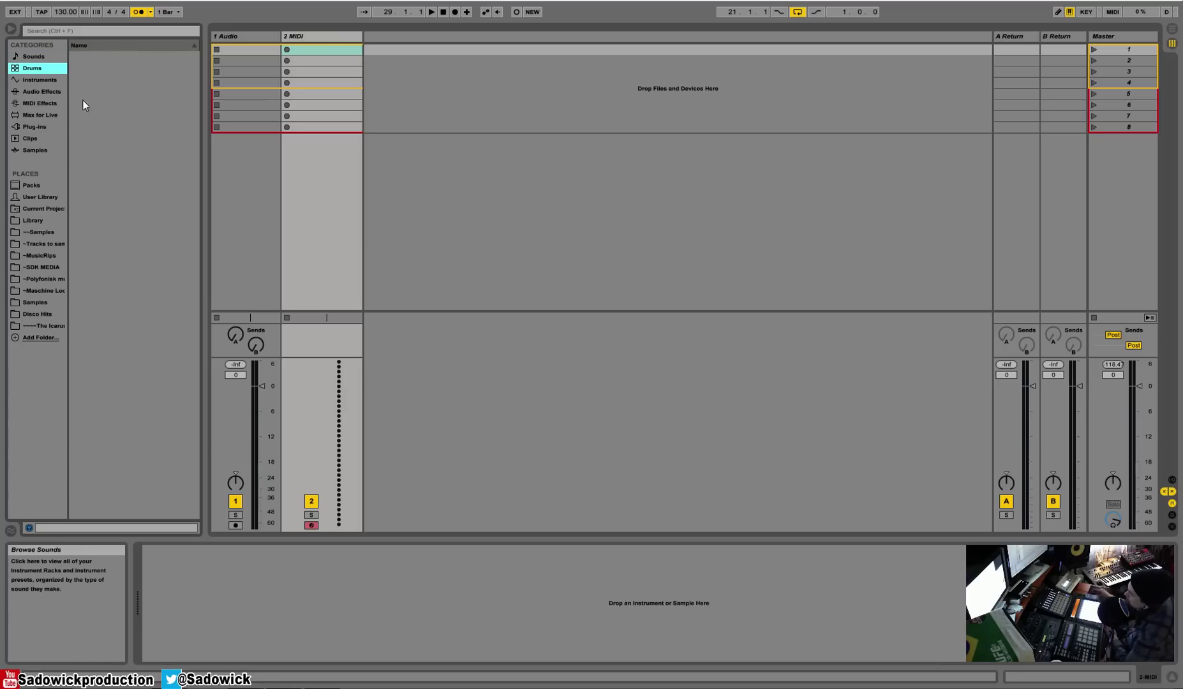
left_click(45, 76)
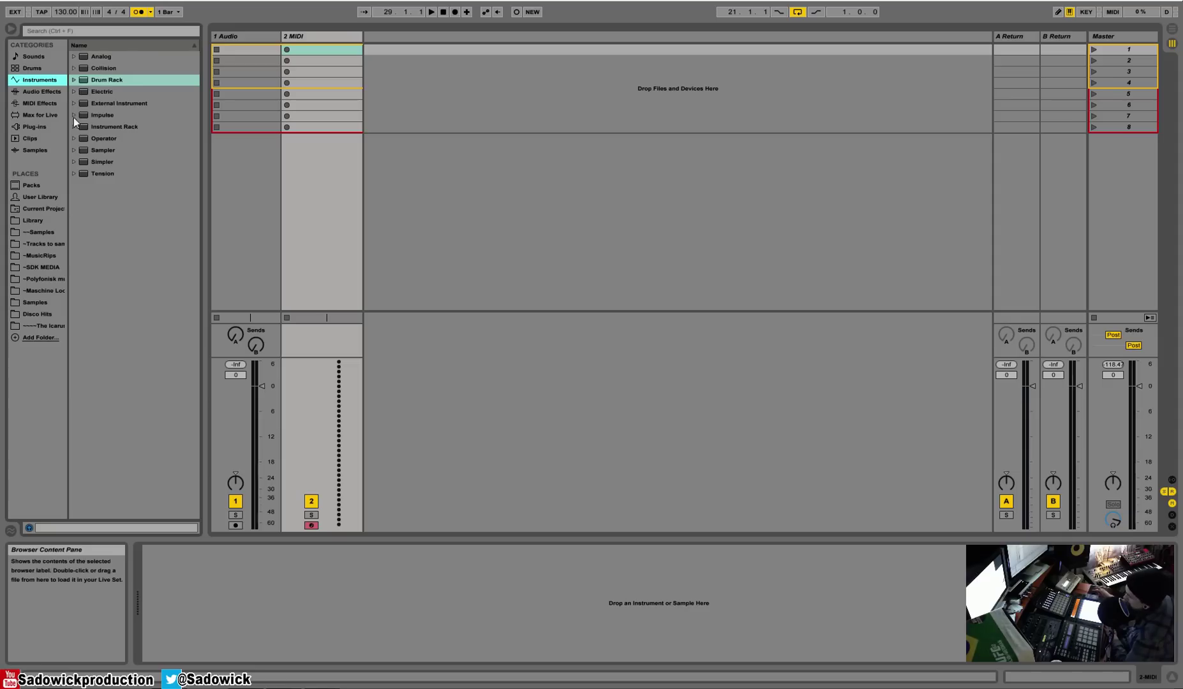
left_click(83, 179)
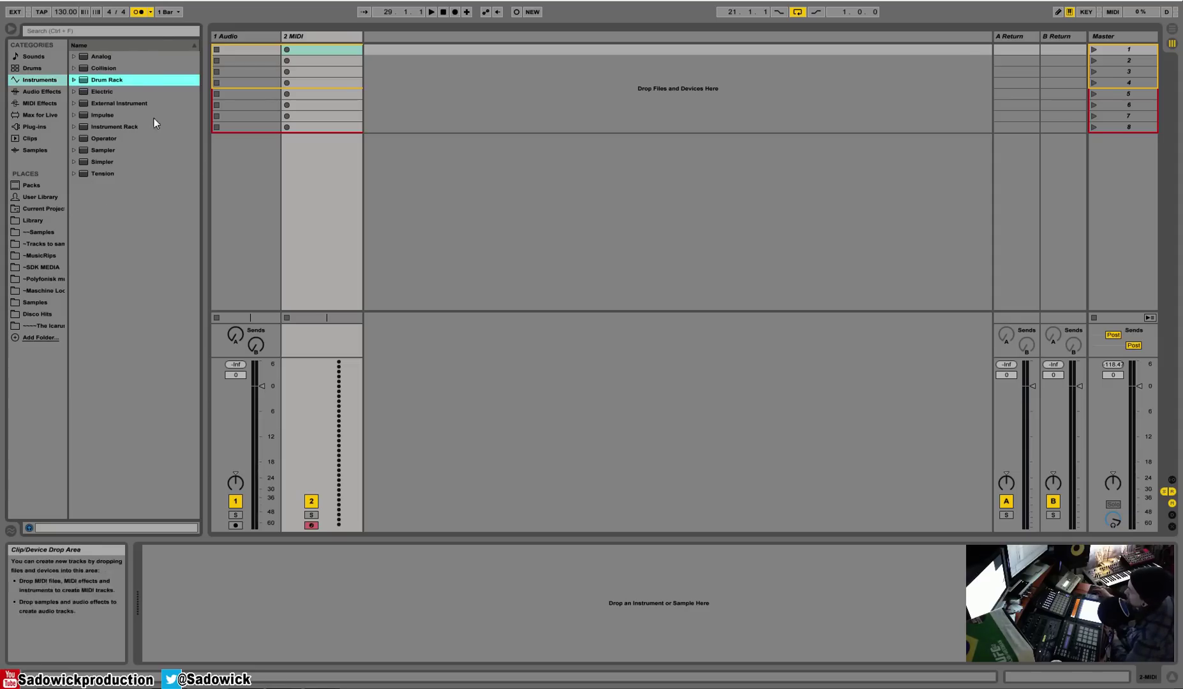
left_click(51, 90)
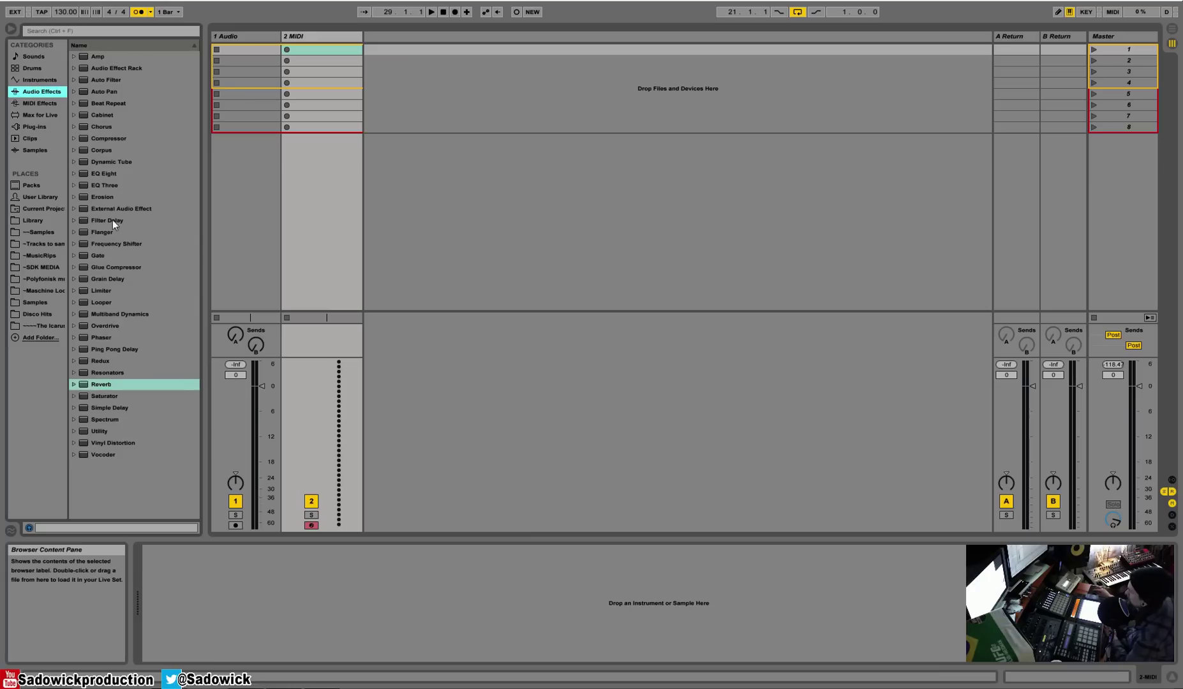
left_click(44, 103)
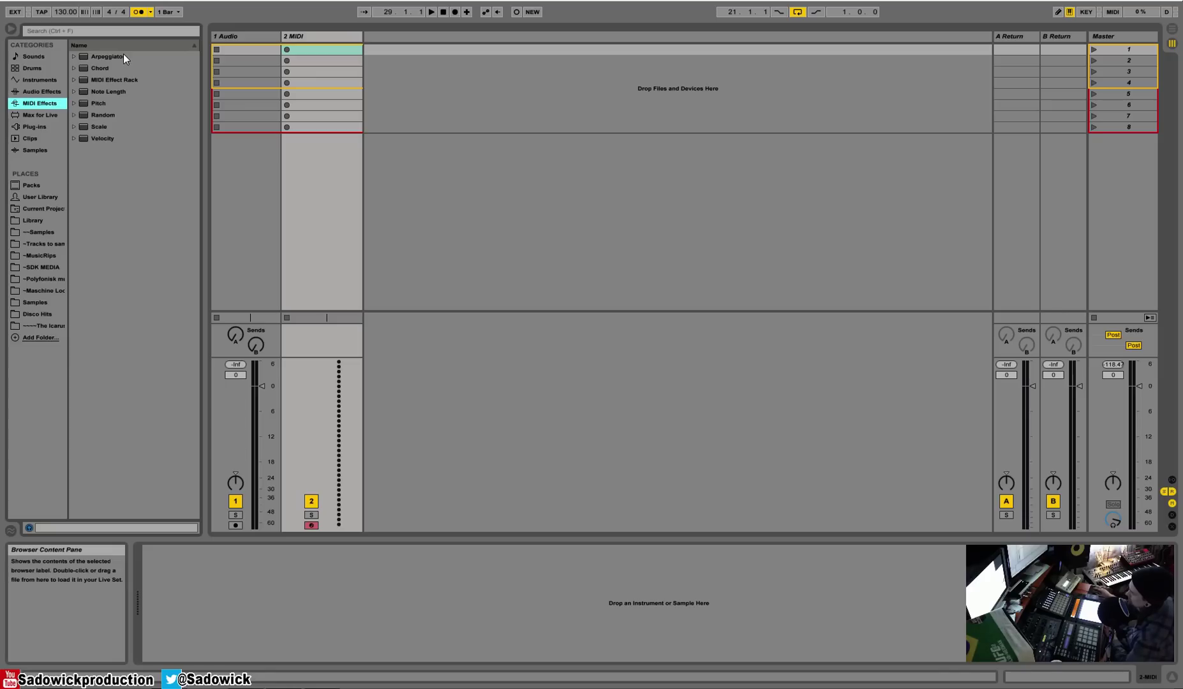
left_click(43, 115)
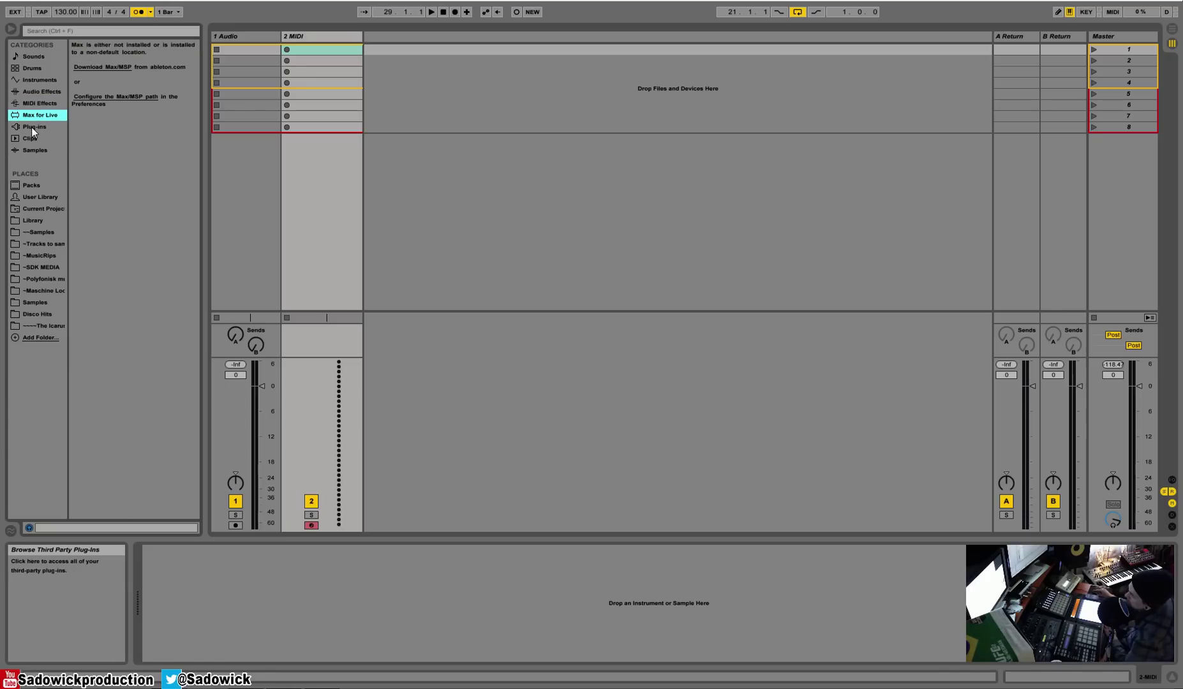
left_click(31, 126)
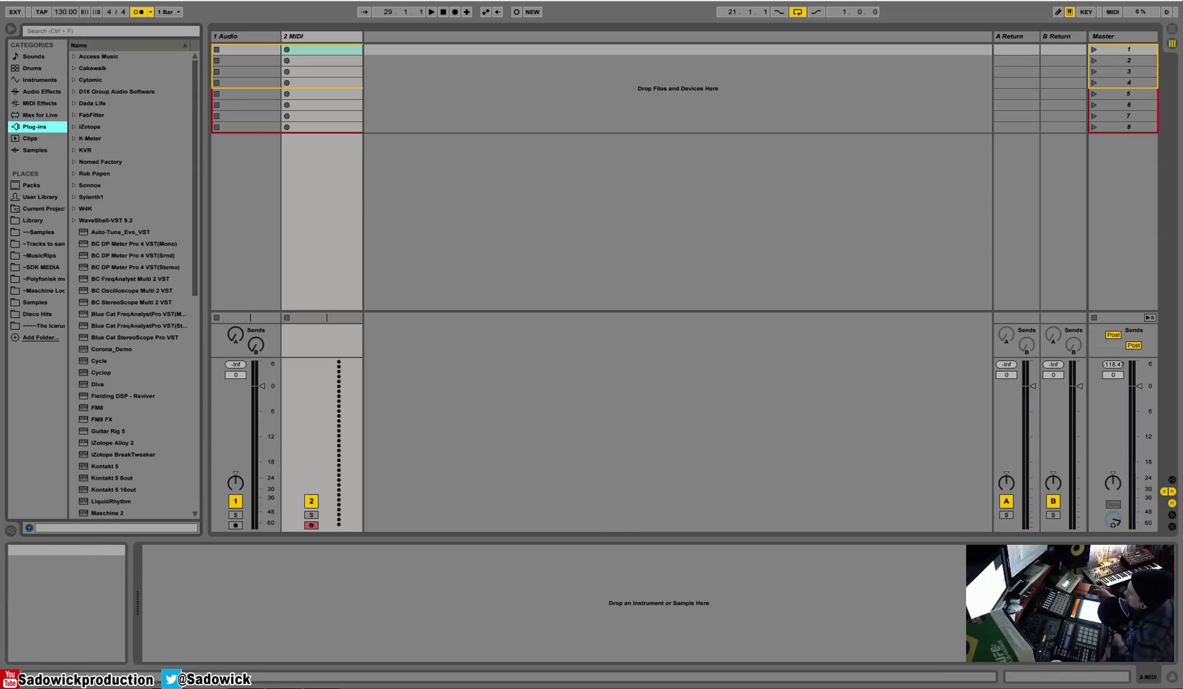
Open the preferences and examine the VST plug-in source settings among the File Folder options
left_click(102, 1)
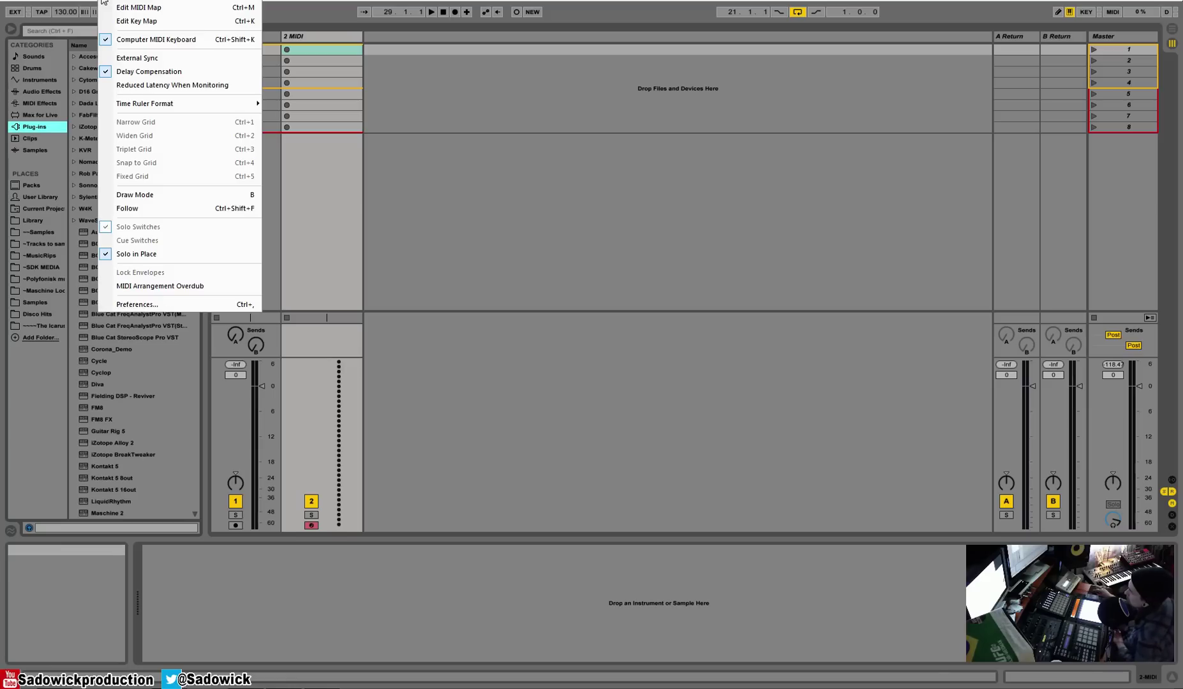
left_click(33, 126)
left_click(102, 1)
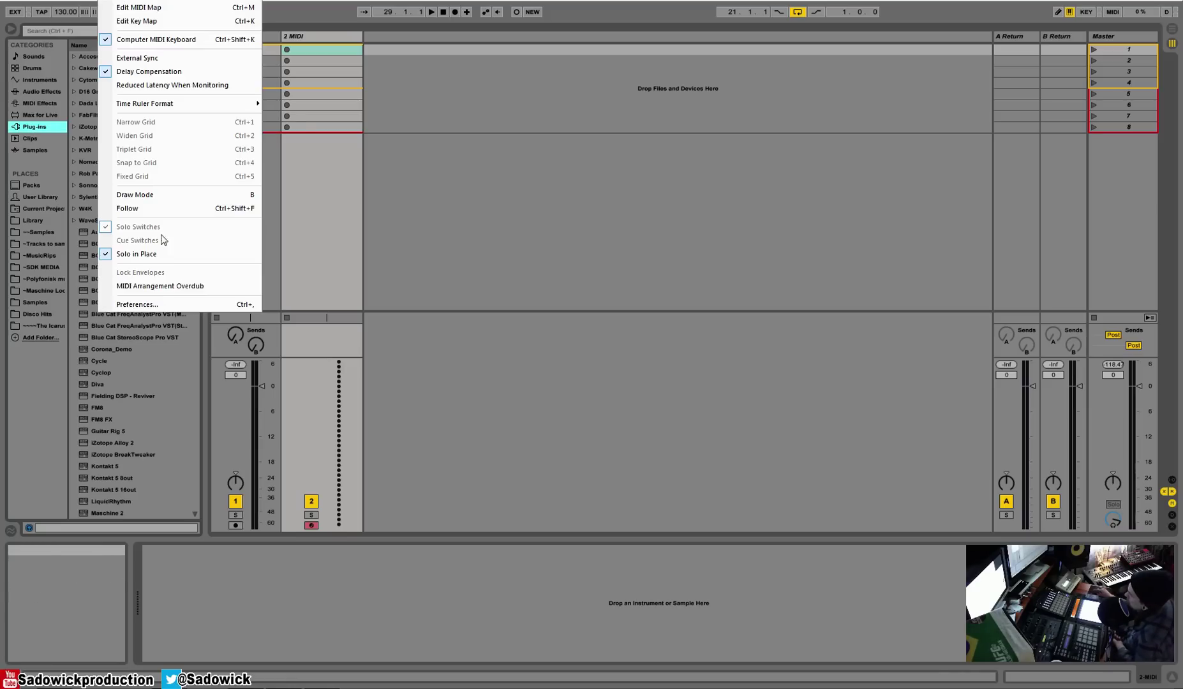
left_click(171, 304)
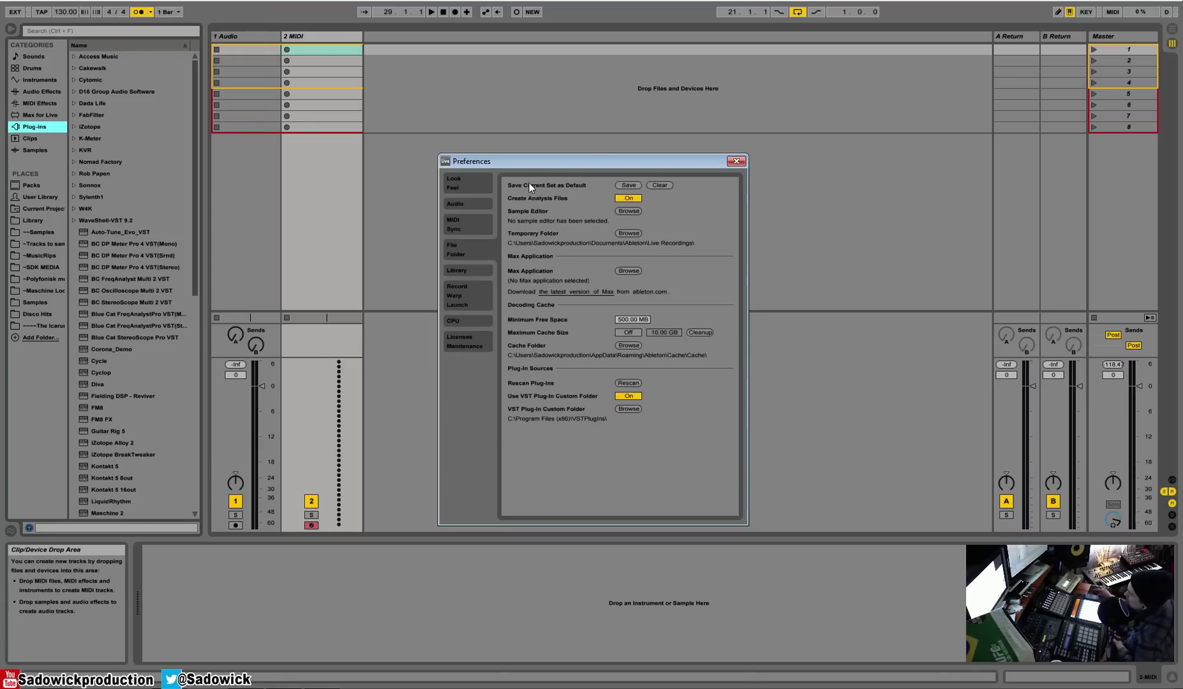
left_click(472, 182)
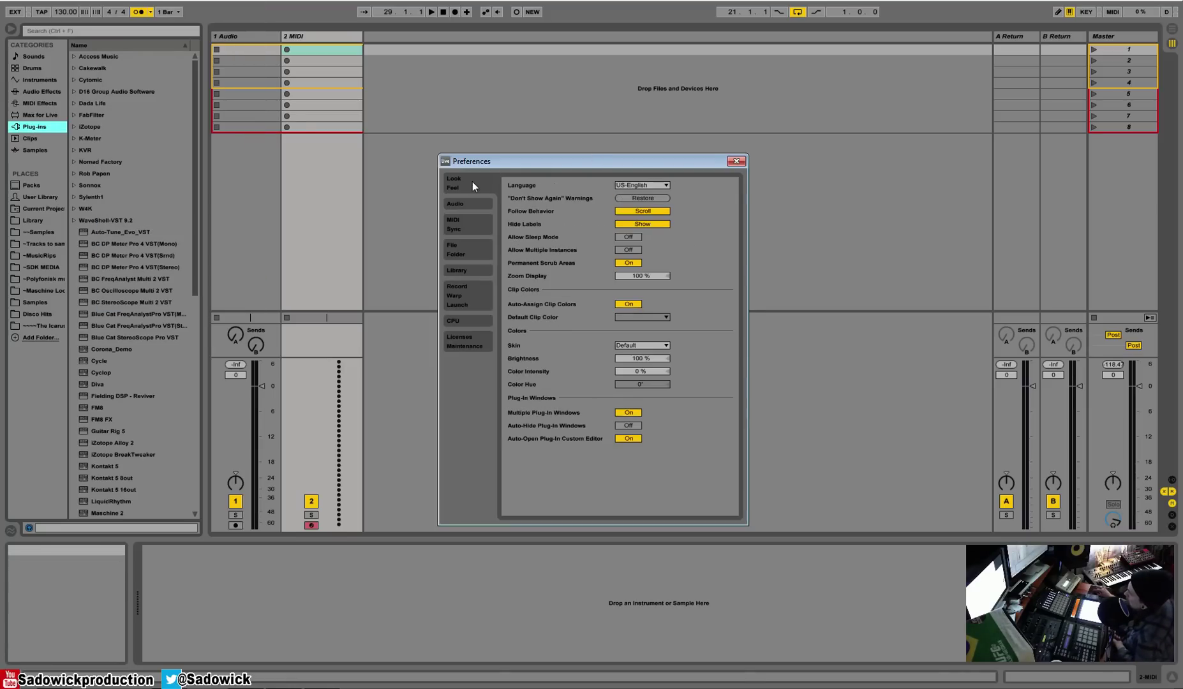
left_click(468, 252)
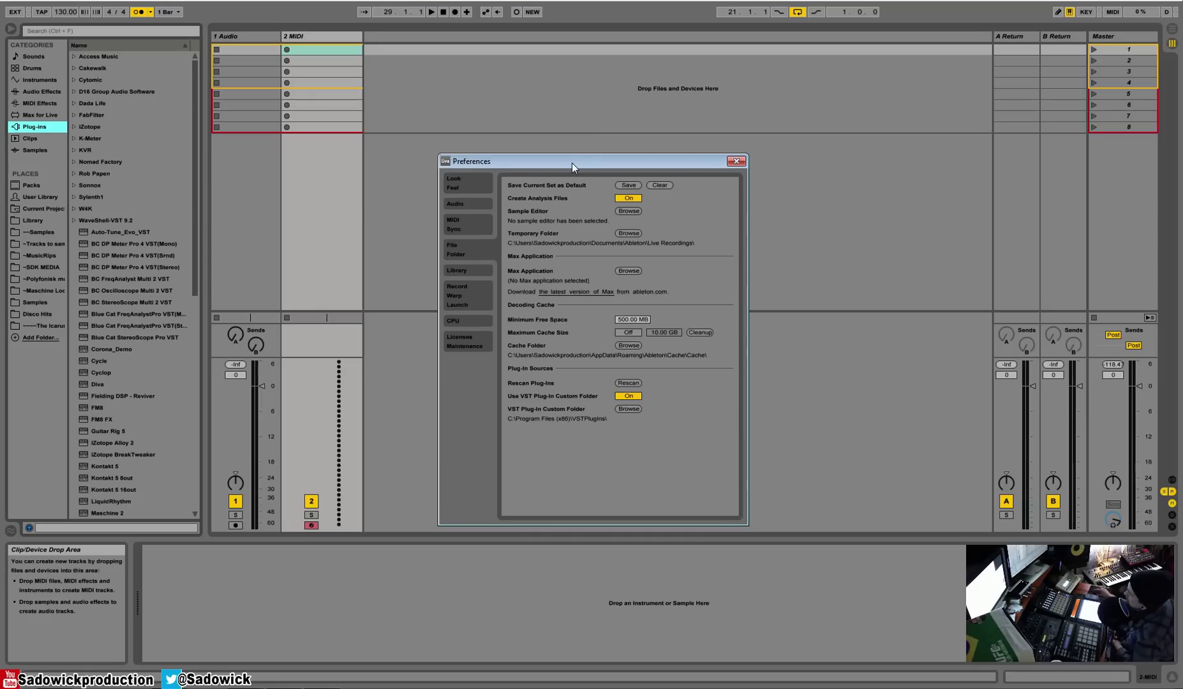
left_click_drag(573, 162, 561, 159)
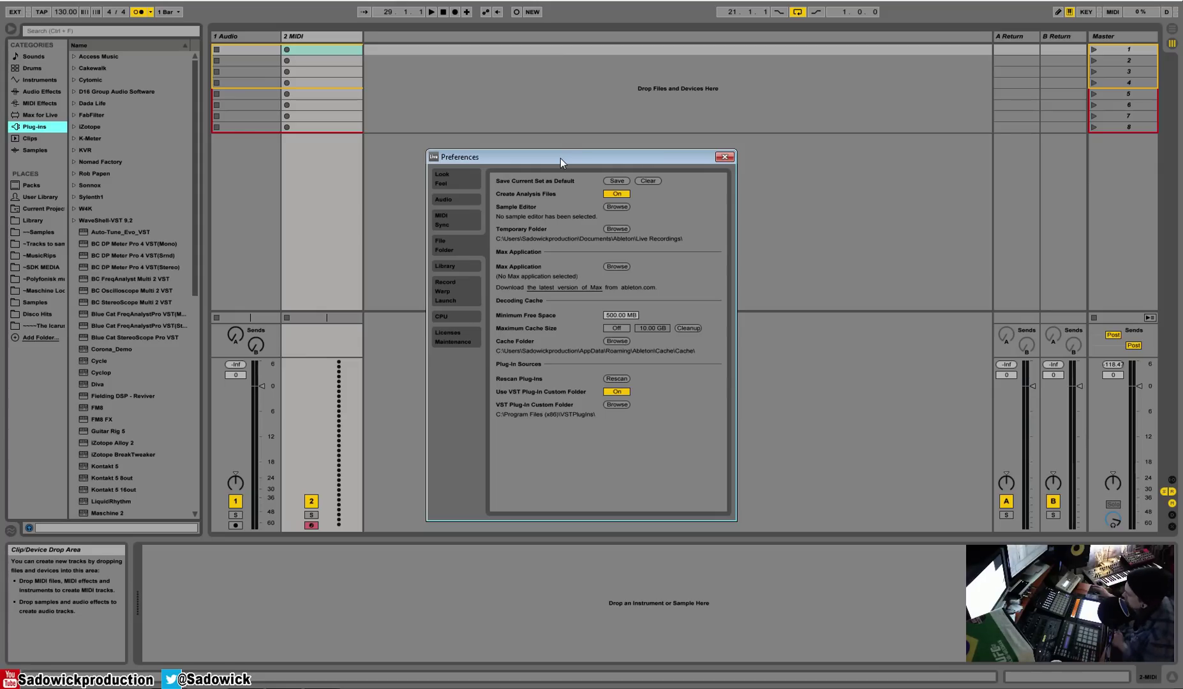
left_click_drag(544, 160, 539, 147)
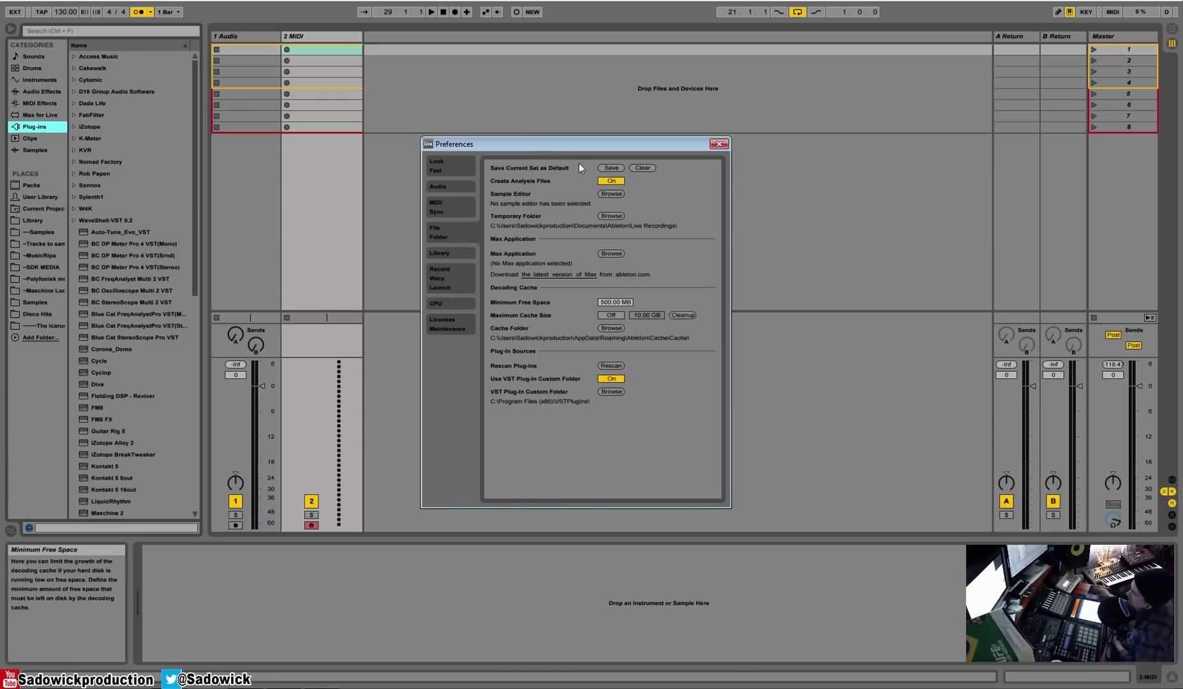
left_click_drag(584, 144, 573, 145)
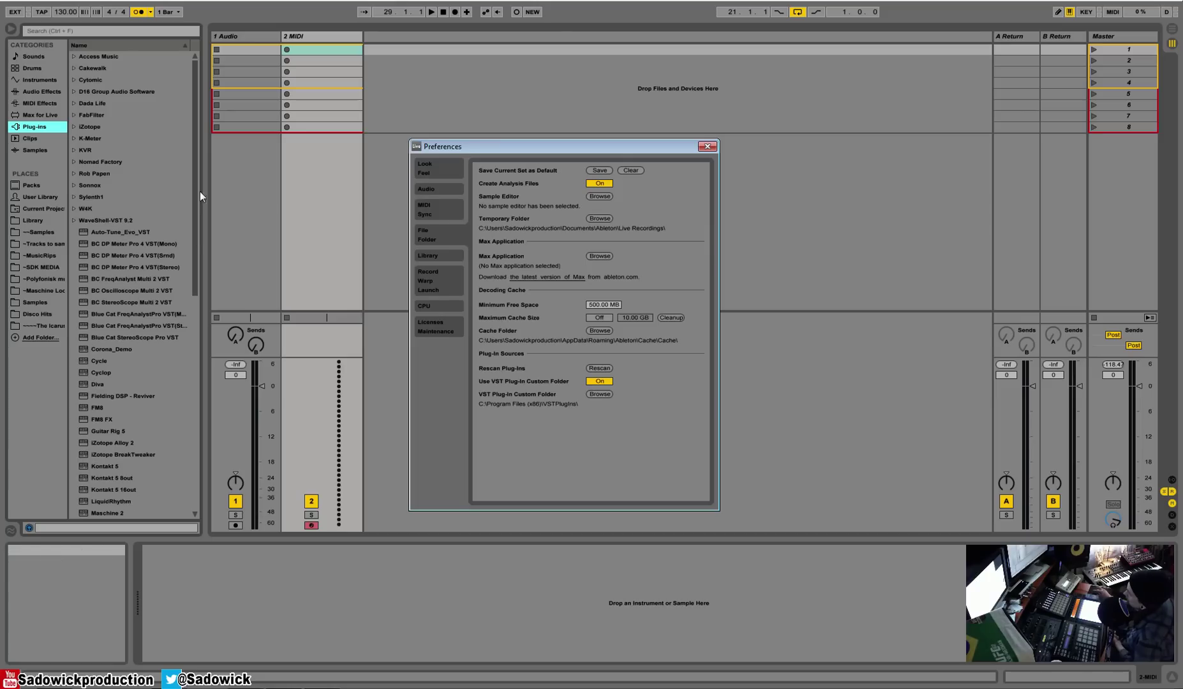
Look through the list of installed third-party plug-ins and close the preferences
left_click_drag(193, 188, 197, 232)
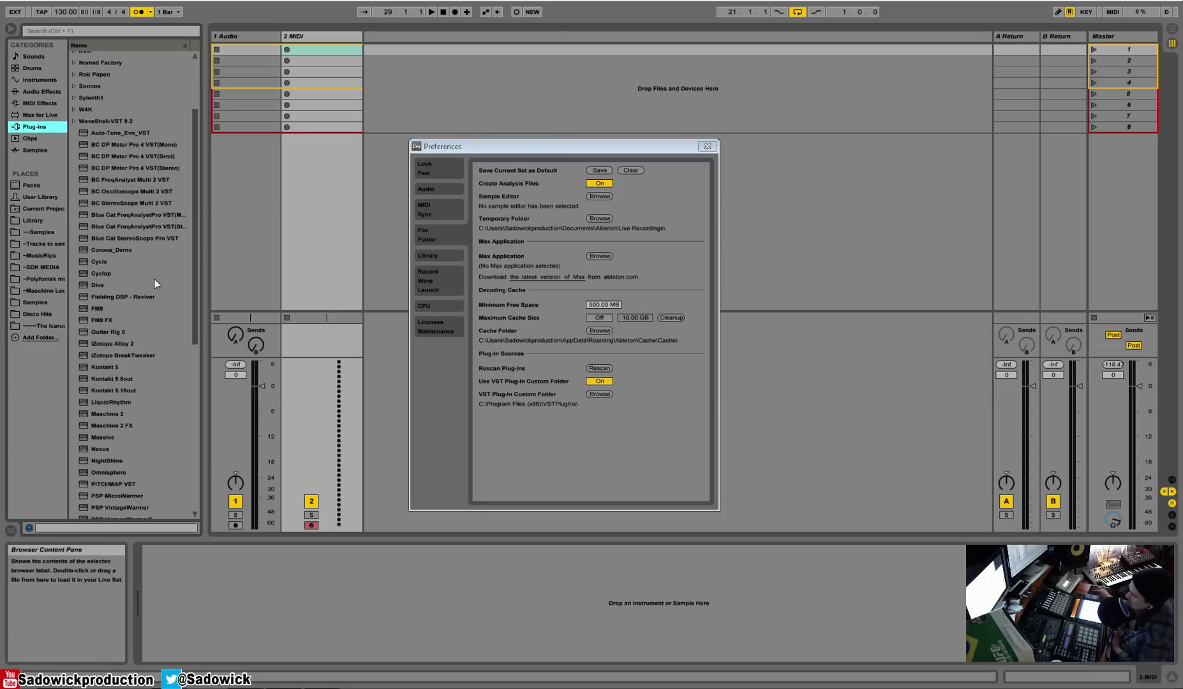
left_click(708, 146)
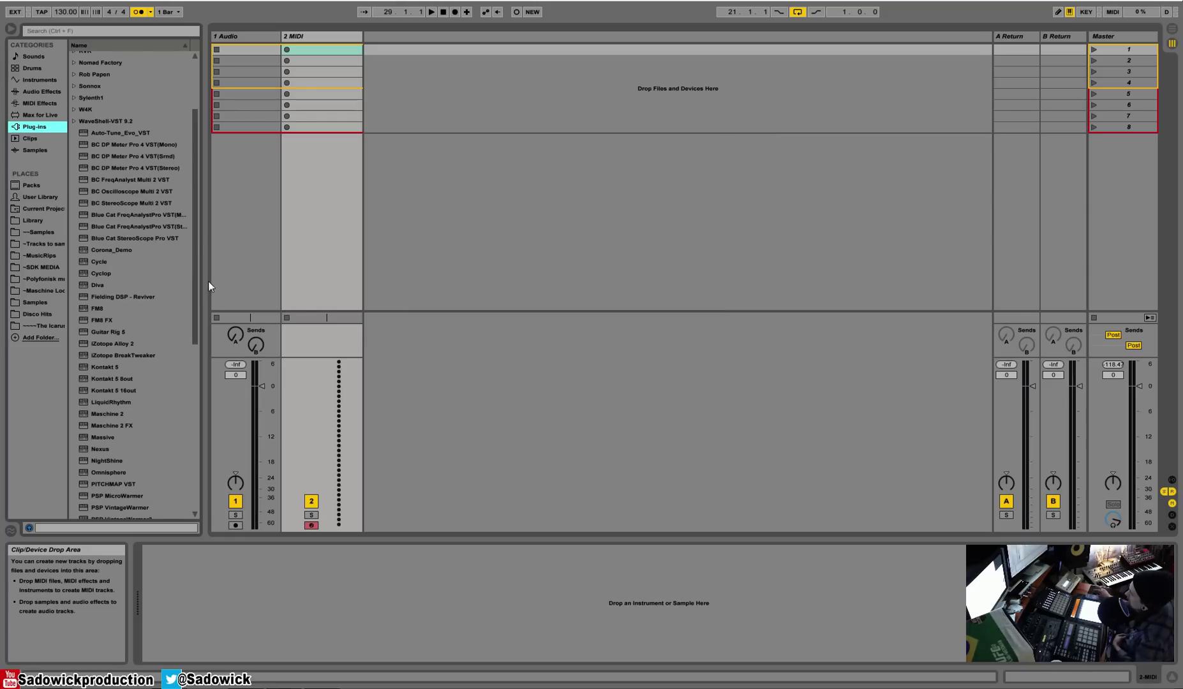
left_click_drag(198, 227, 173, 111)
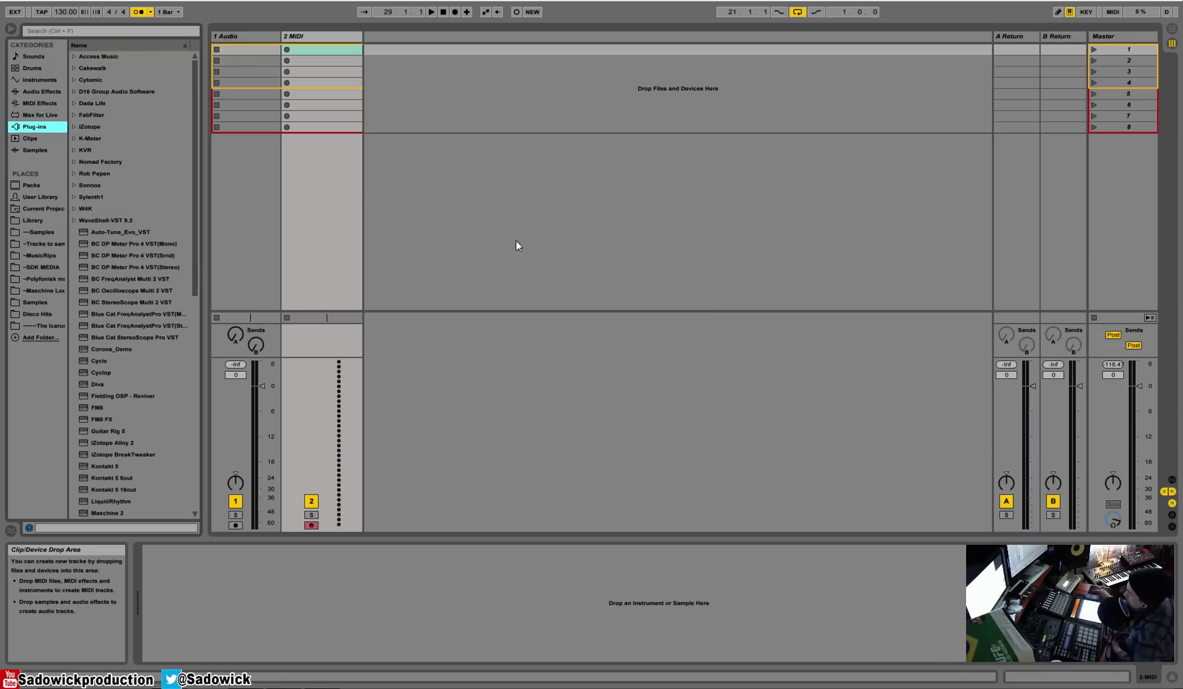
View the Audio Effects, Instruments and Samples categories, followed by the User Library and Current Project places
left_click(42, 92)
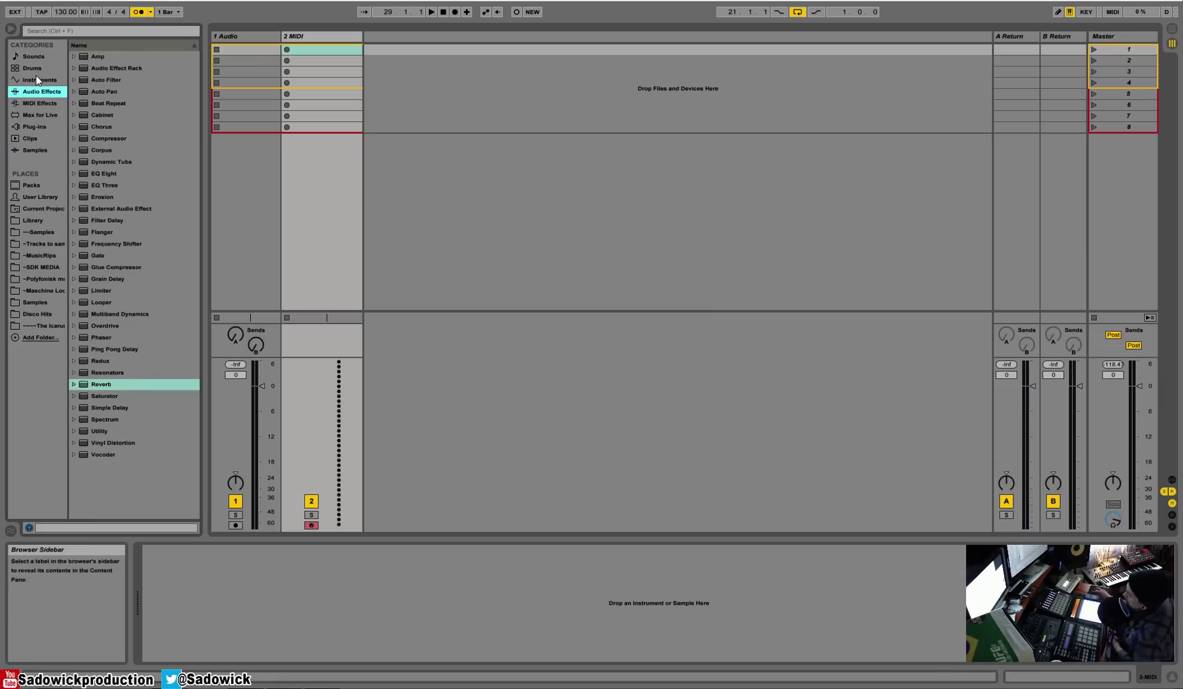
left_click(35, 79)
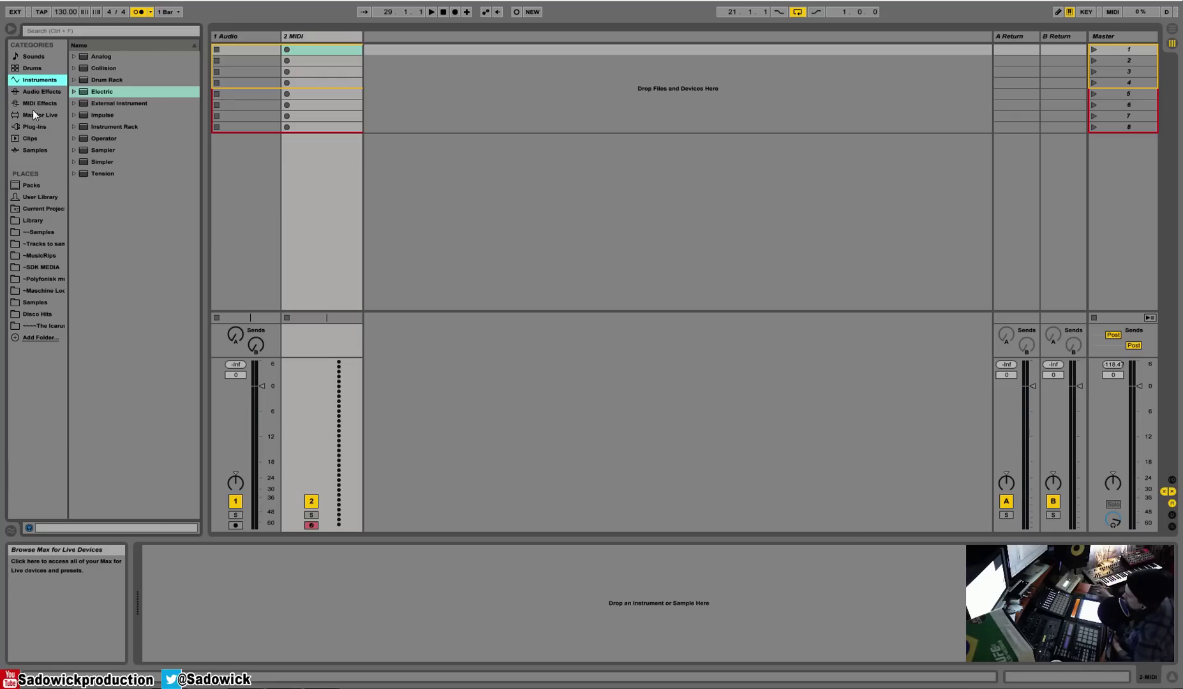
left_click(25, 151)
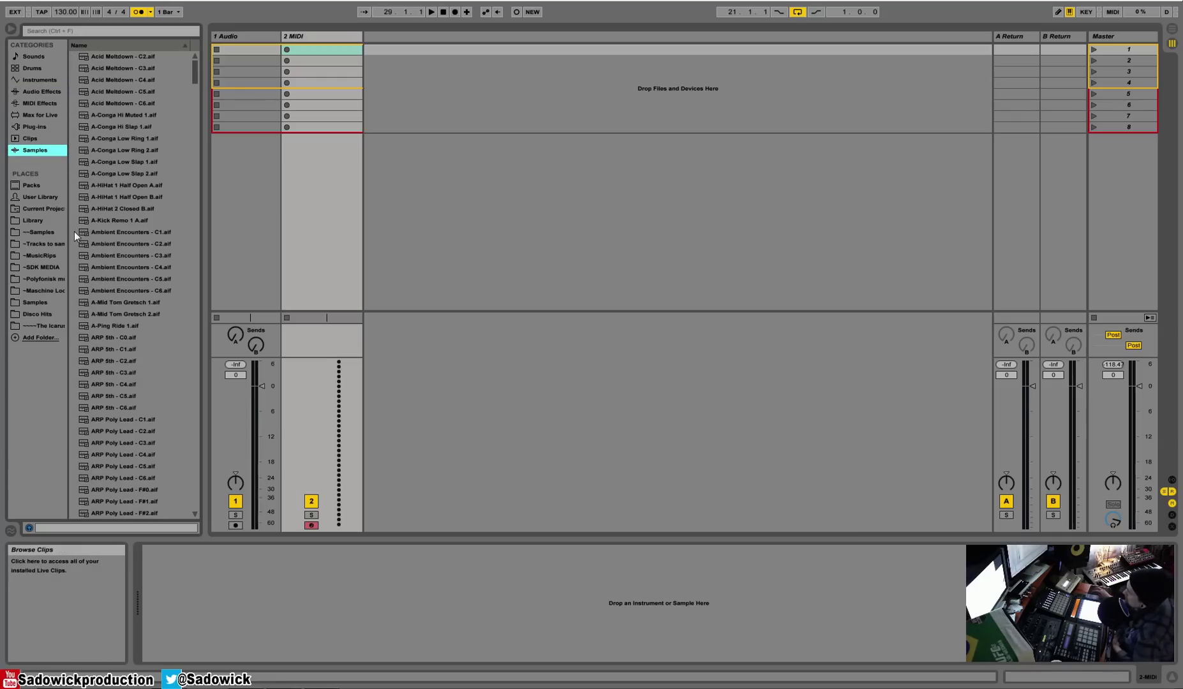
left_click(36, 198)
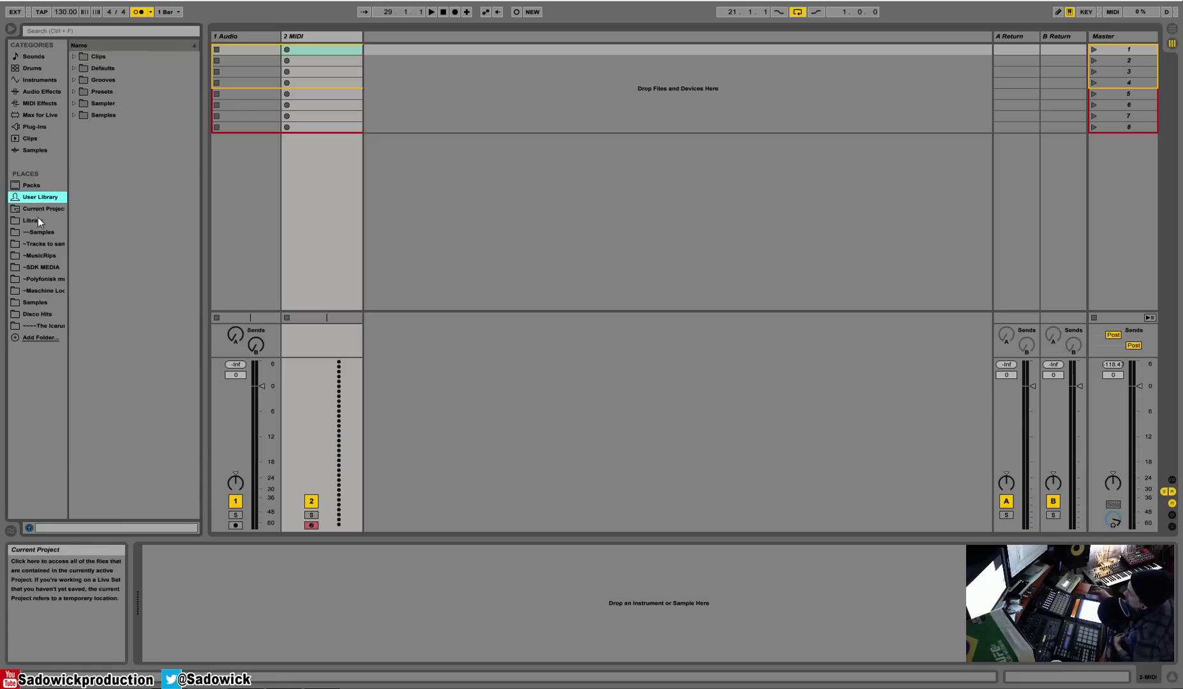
left_click(36, 208)
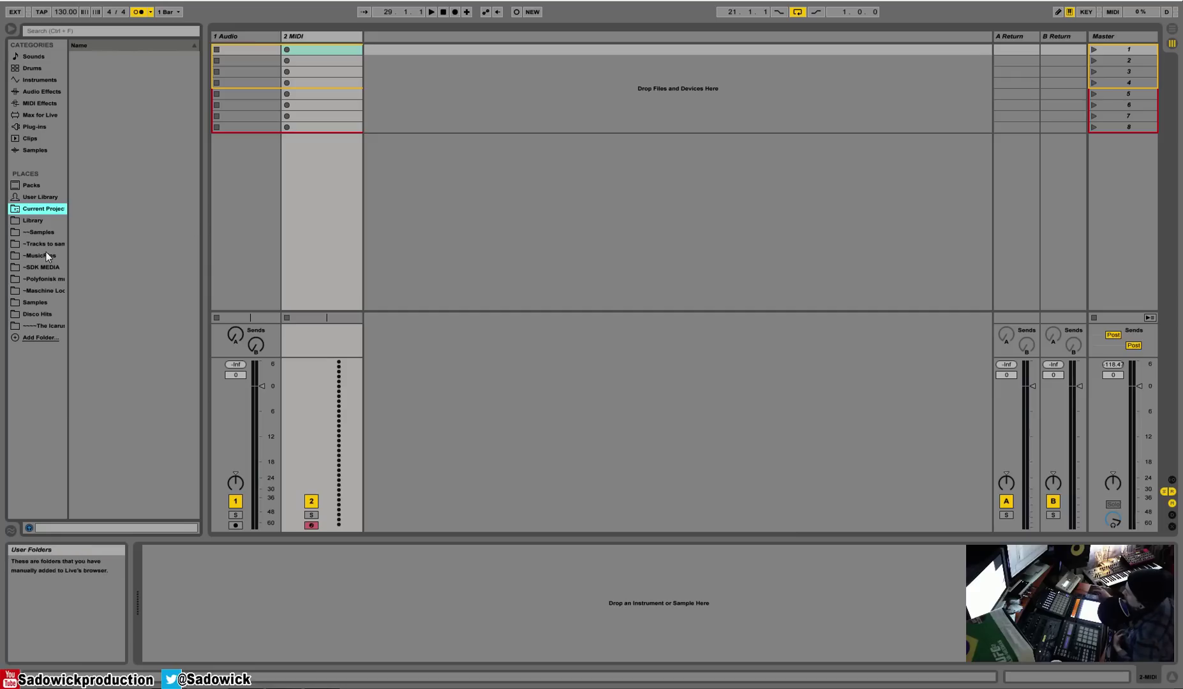
Look through the sample pack folders stored in the Library place
left_click(31, 220)
left_click(74, 164)
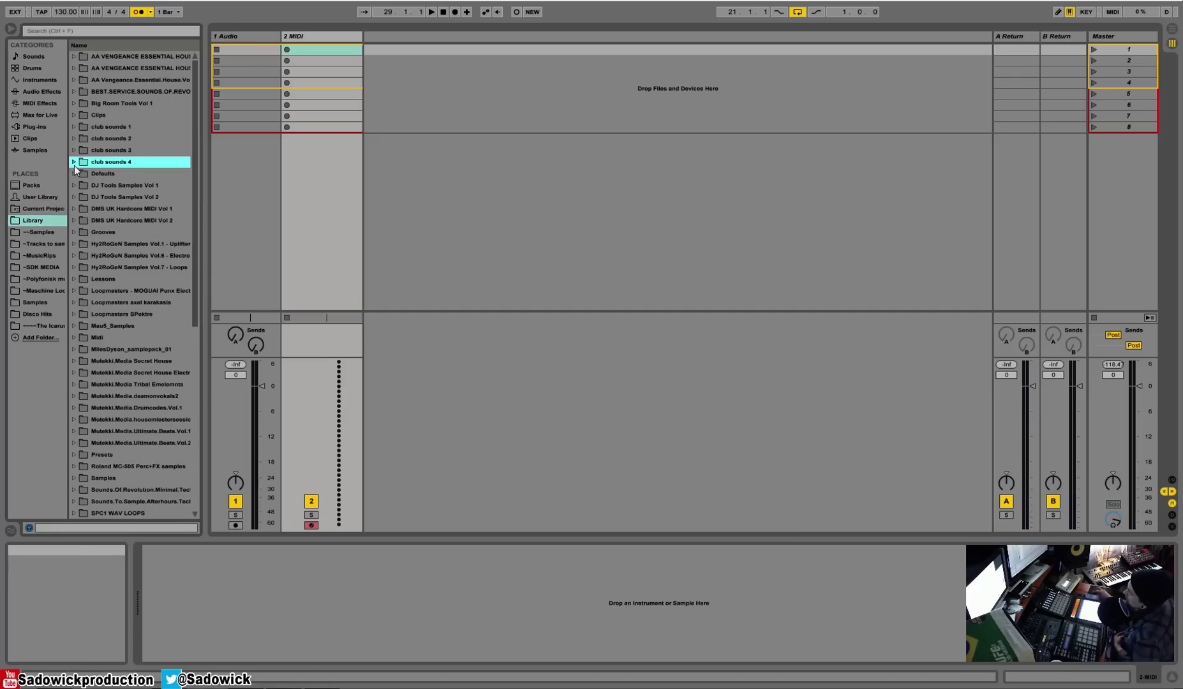
scroll(173, 300, "down", 5)
scroll(128, 351, "up", 5)
Open the folder chooser for adding a new place to the browser and close it without choosing a folder
left_click(29, 369)
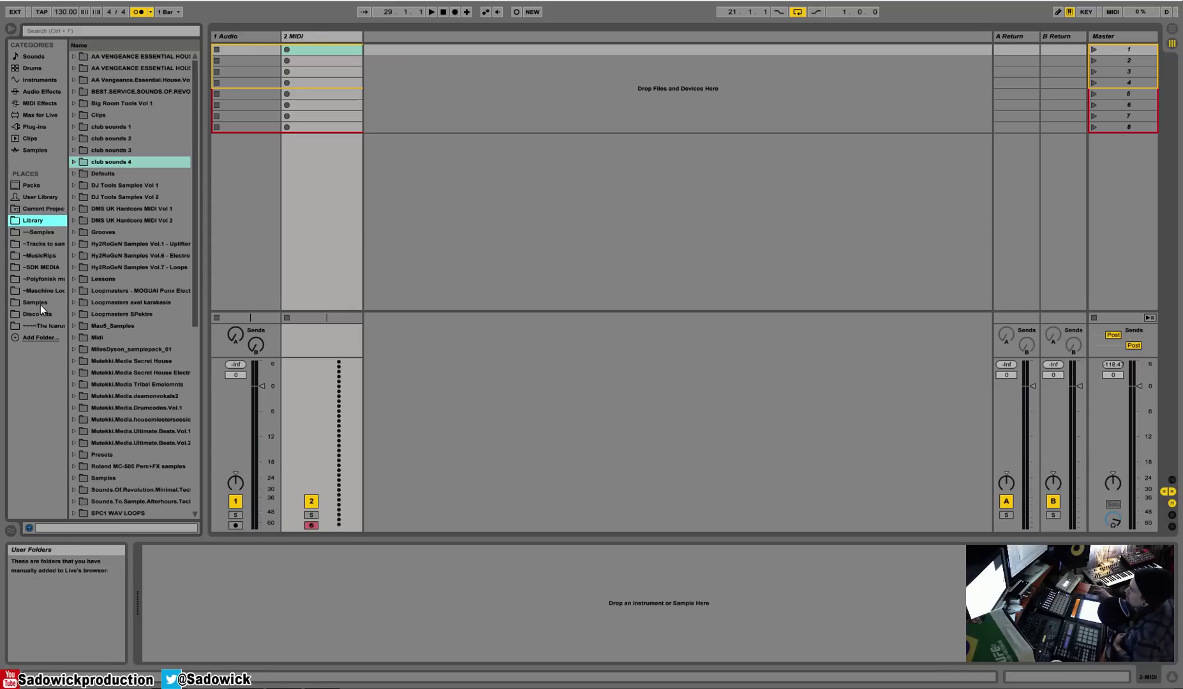
left_click(39, 338)
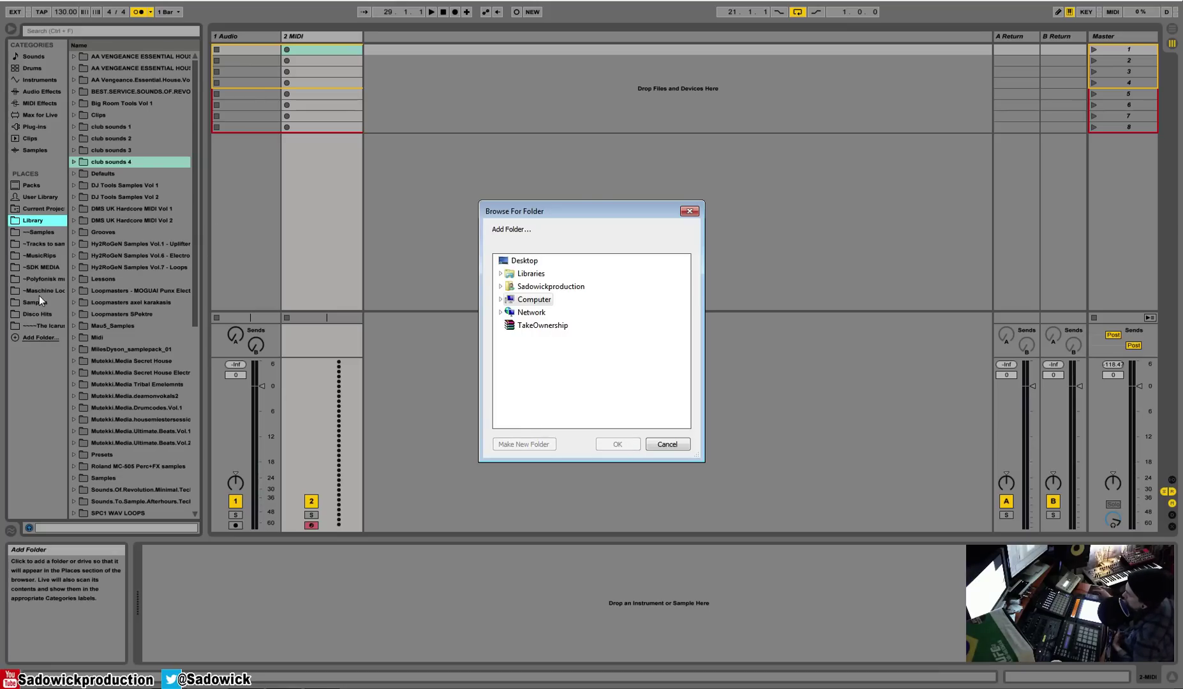
left_click(690, 213)
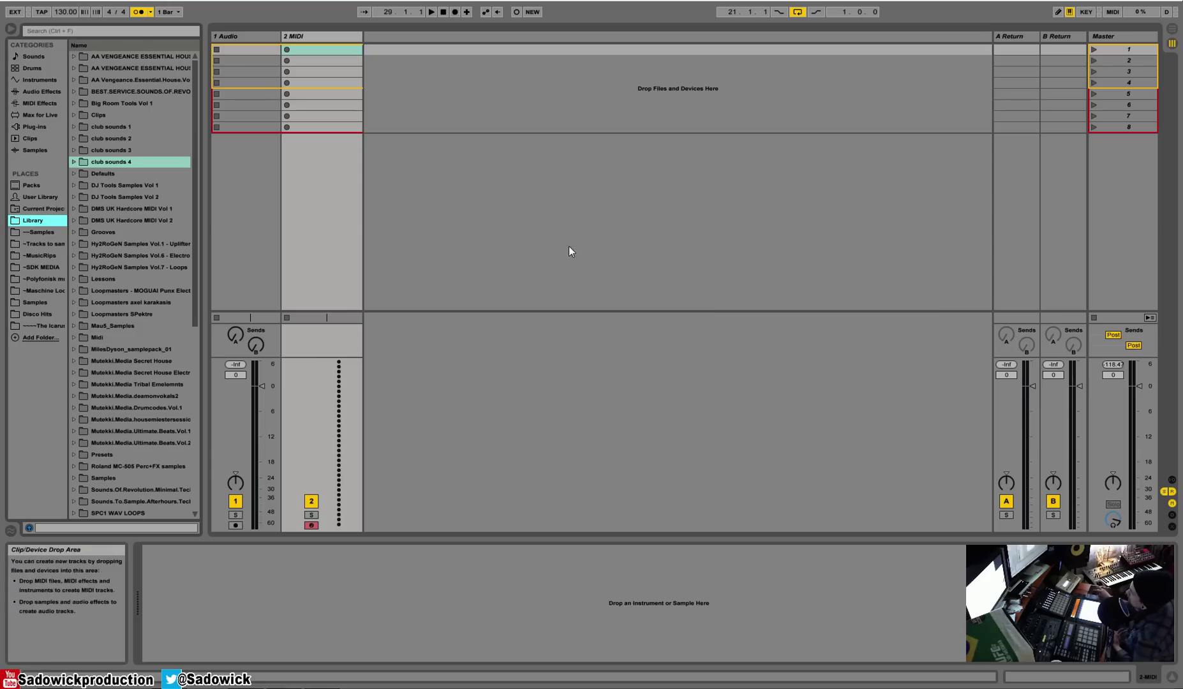
Look inside the Classic Beats and 300 breaks folders of the Samples place and preview 02 - Track02.flac
left_click(34, 301)
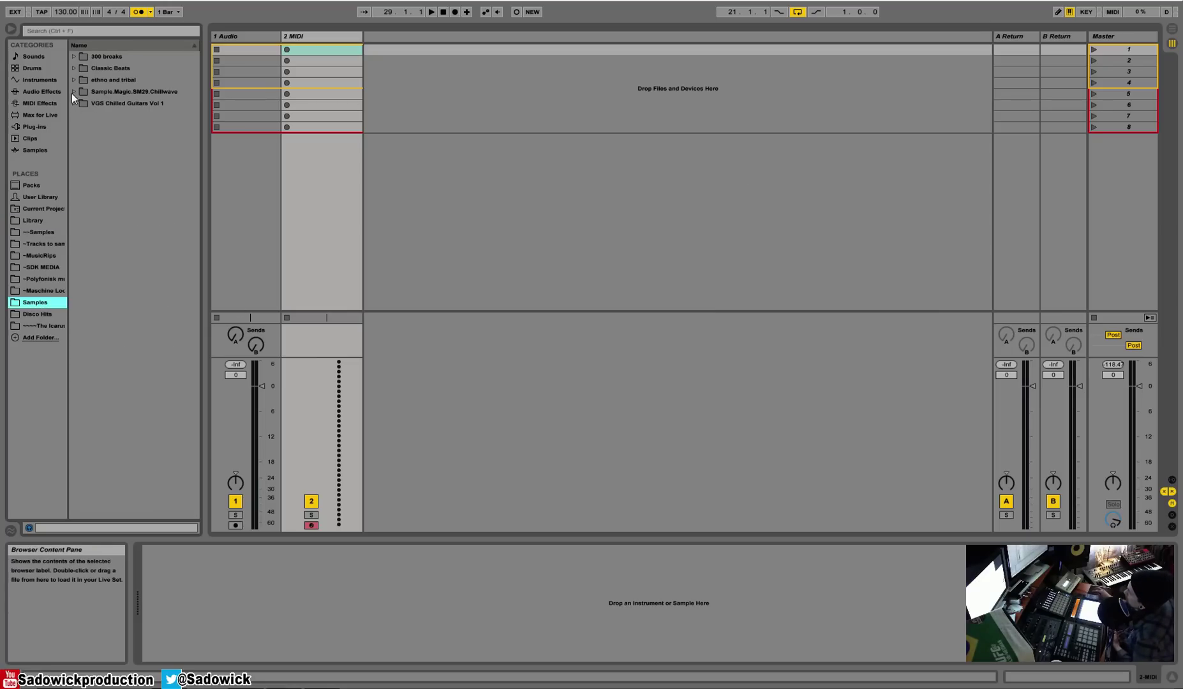
left_click(76, 68)
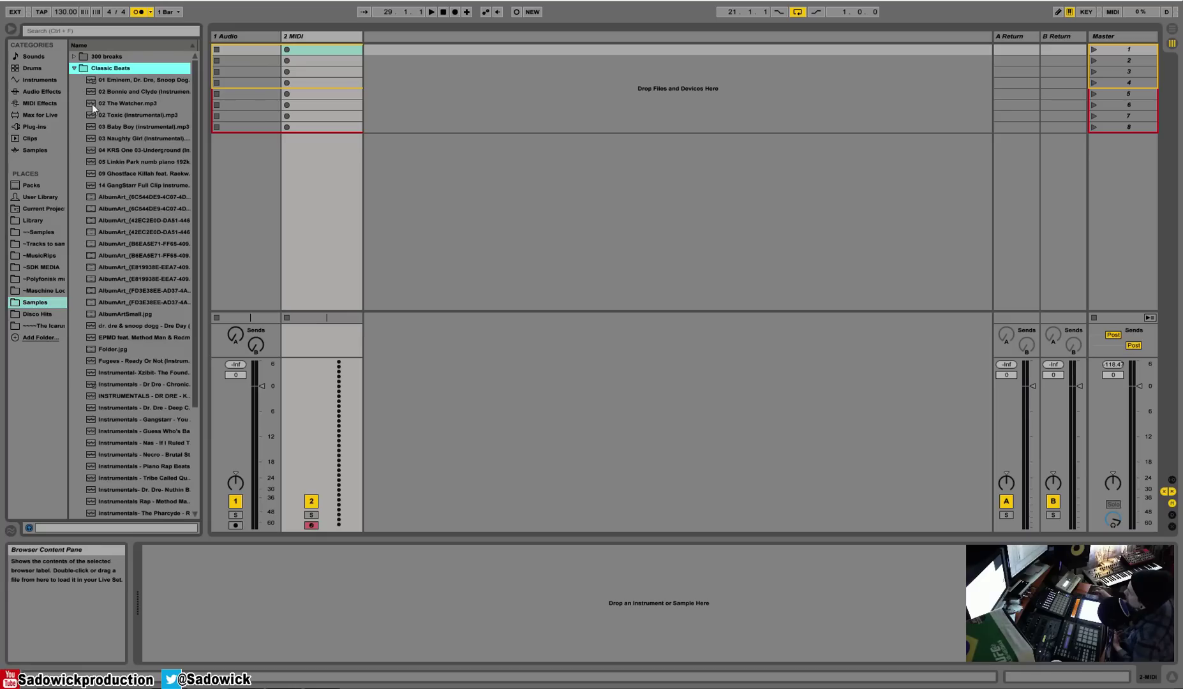
left_click(75, 68)
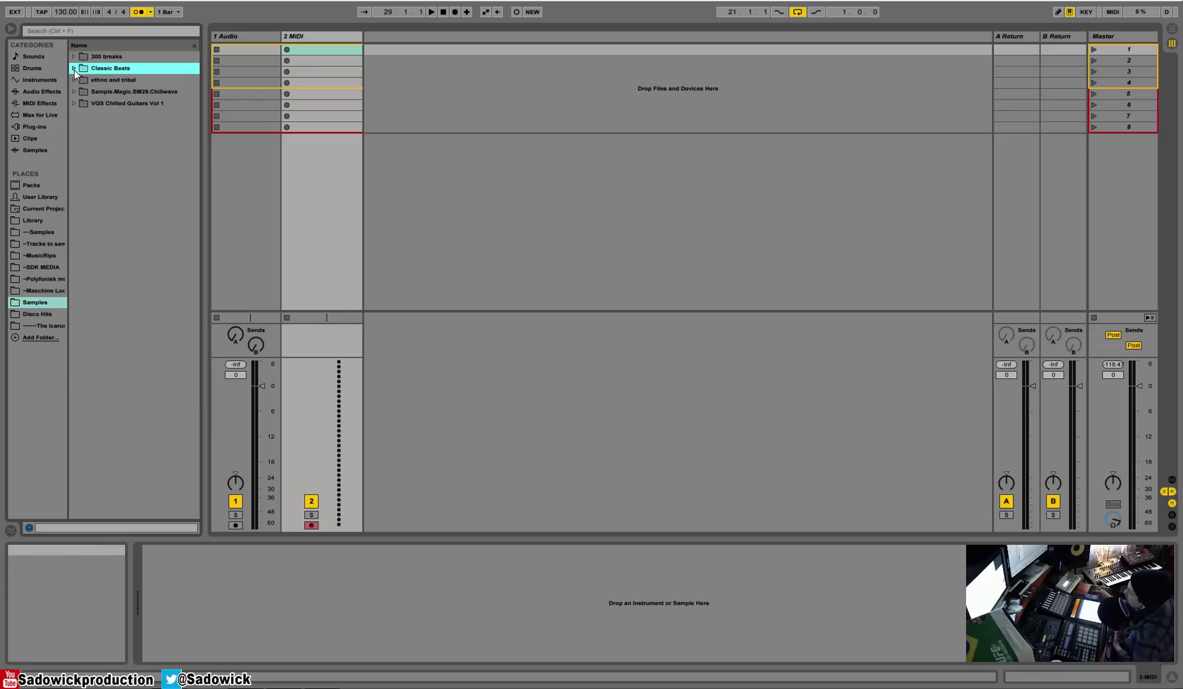
left_click(75, 57)
left_click(108, 82)
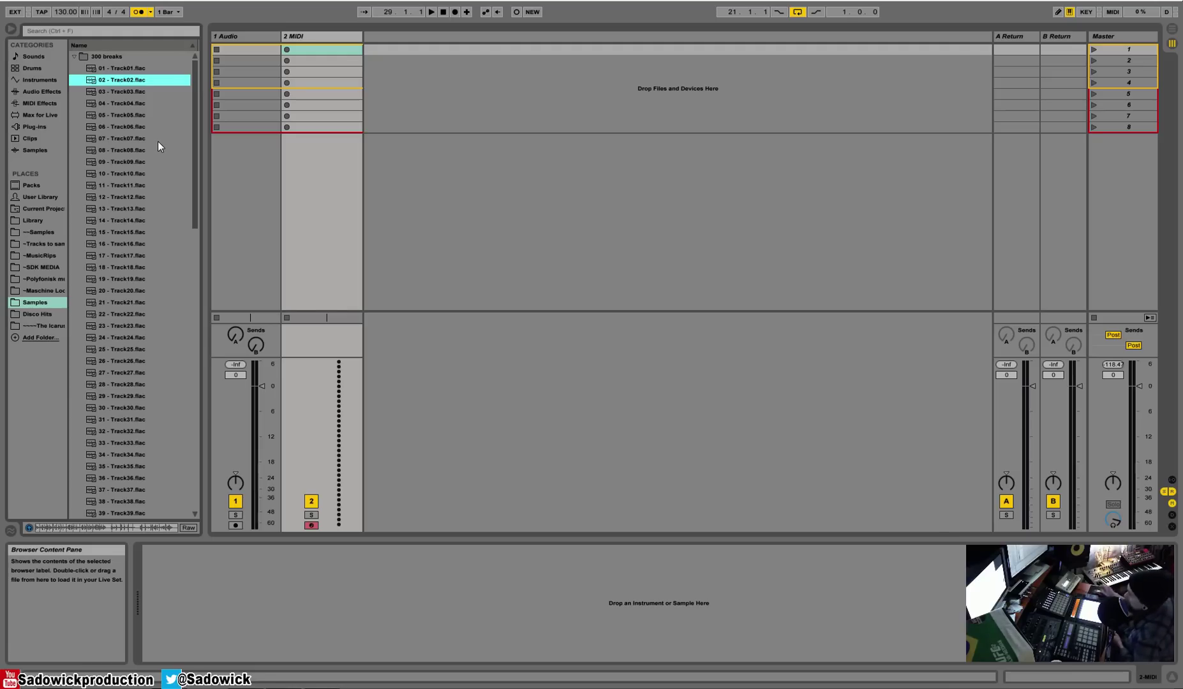
Expand the Library's club sounds 4 folder and audition several VEC4 Clubby Kicks samples in turn, ending on 010
left_click(34, 221)
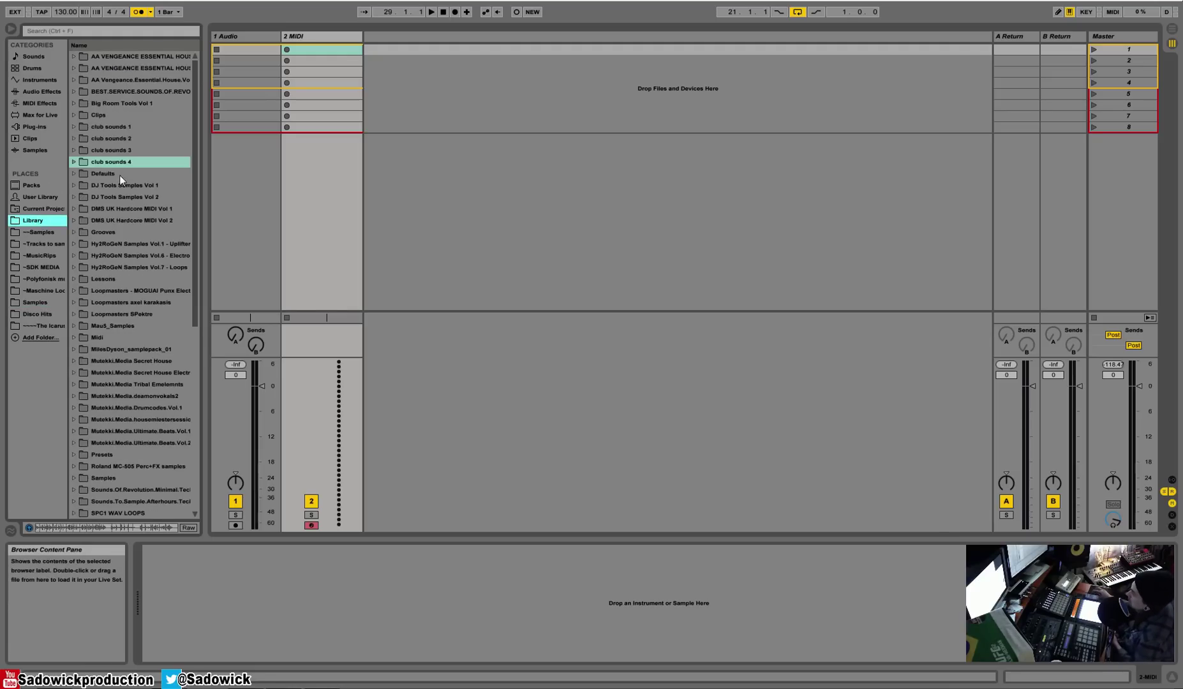
left_click(72, 162)
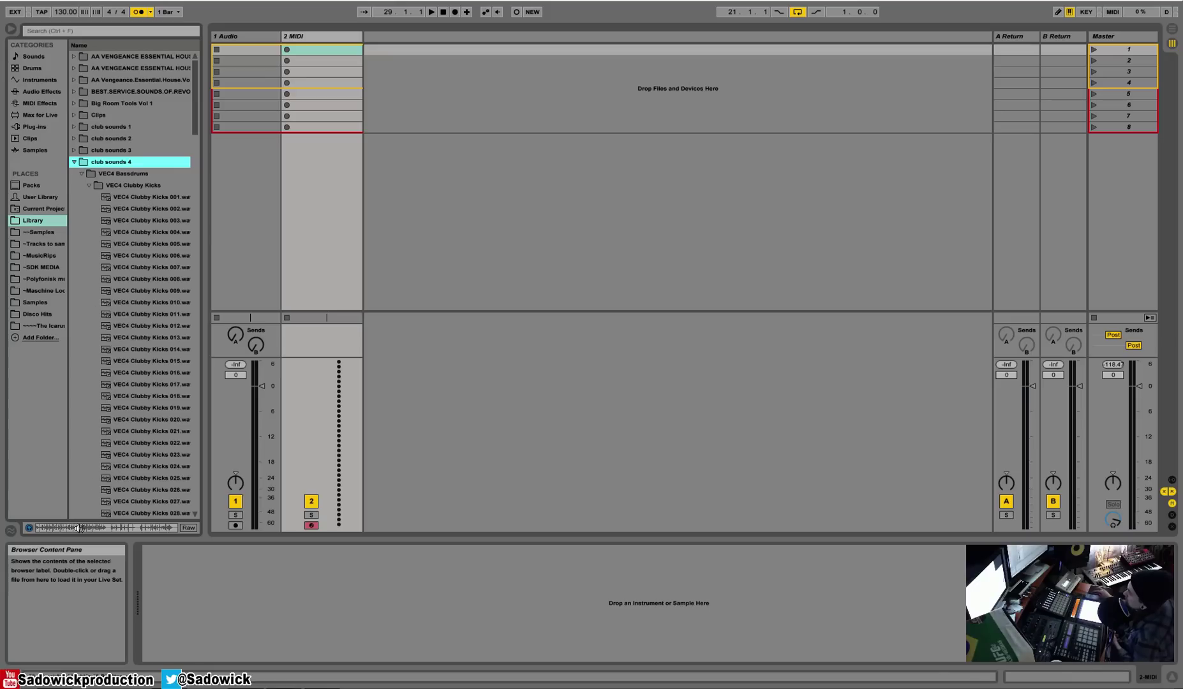
left_click(136, 202)
left_click(138, 229)
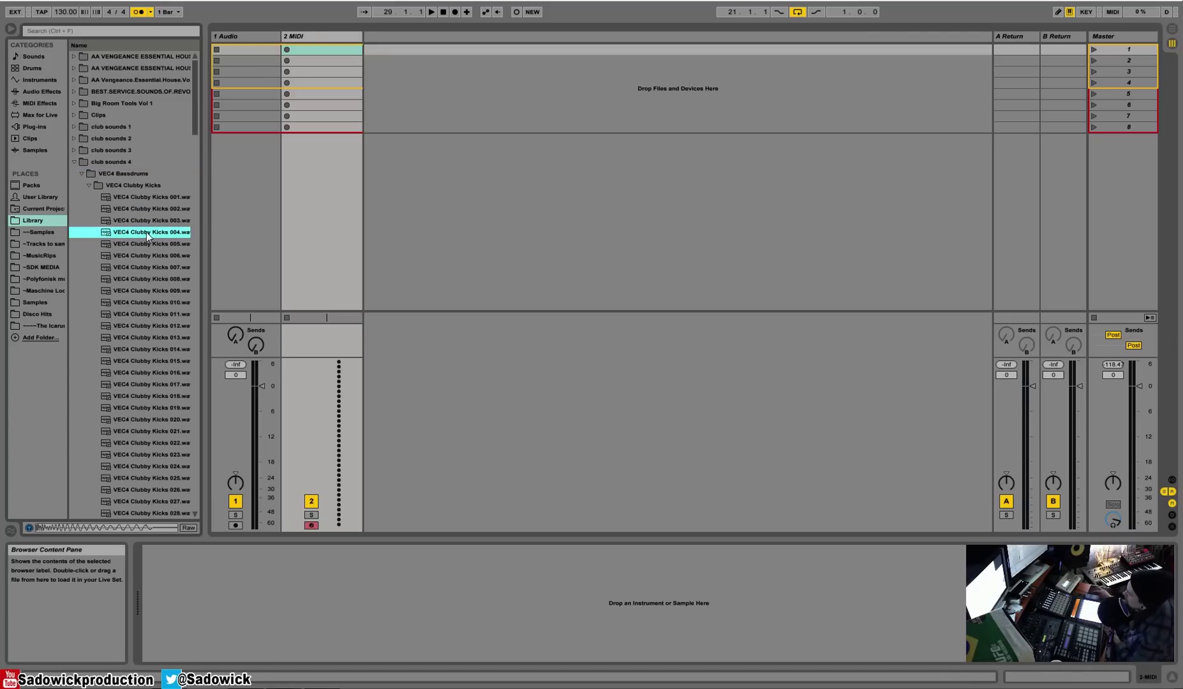
key("Down")
key("Down")
key("Down")
key("Down")
key("Down")
key("Up")
key("Up")
key("Down")
key("Down")
key("Down")
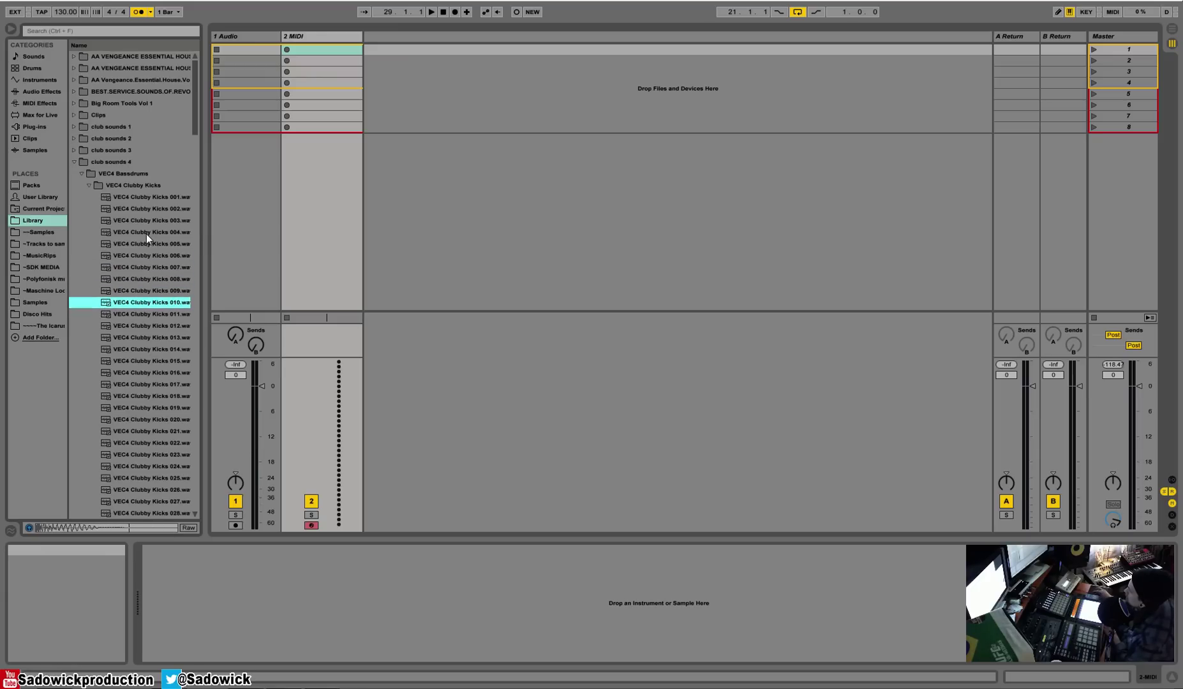
Audition VEC4 Clubby Kicks 011 and place VEC4 Clubby Kicks 001 on the 1 Audio track near bar 26 in Arrangement View
key("Down")
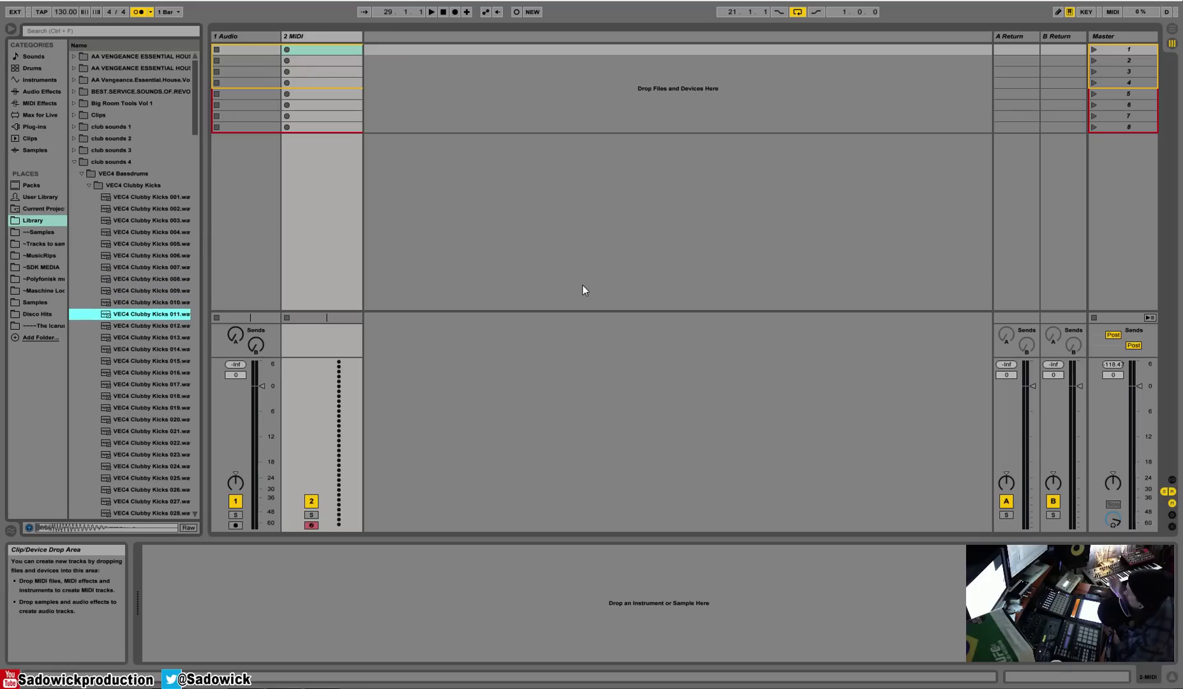
left_click(76, 162)
left_click(76, 161)
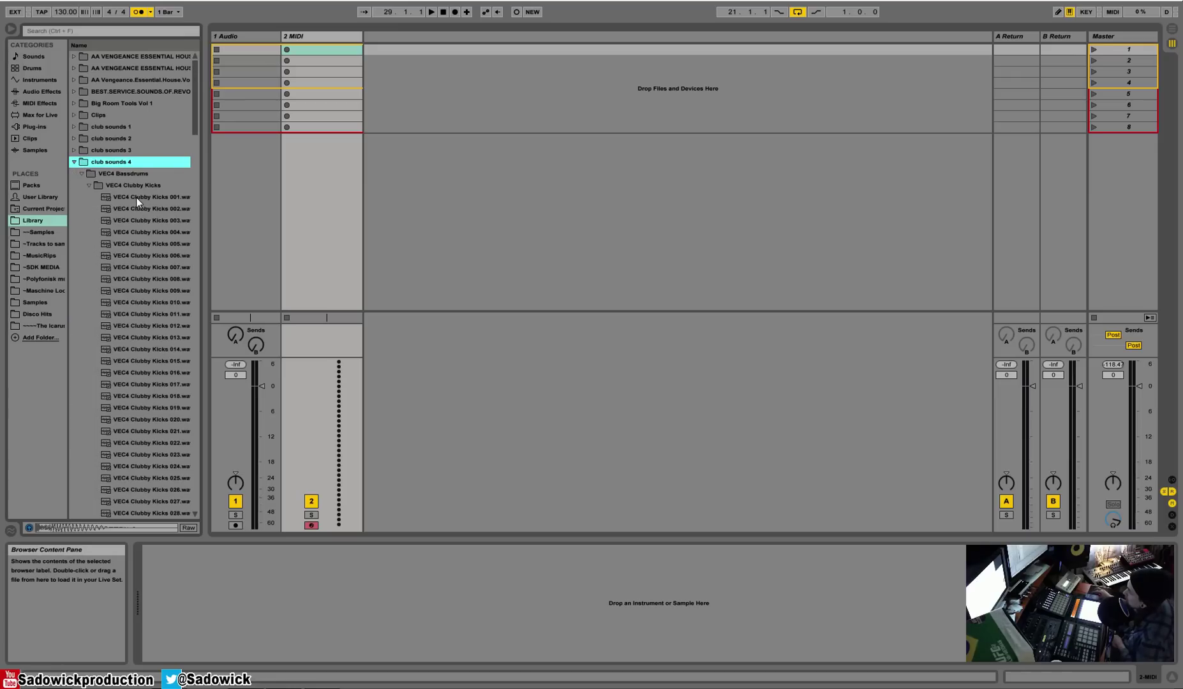
key("Tab")
mouse_move(110, 197)
left_mouse_down()
mouse_move(515, 135)
mouse_move(533, 102)
left_mouse_up()
Add the audio effects Chorus, Gate, Limiter, Looper, Overdrive and Redux in that order to the 1 Audio track
left_click(42, 102)
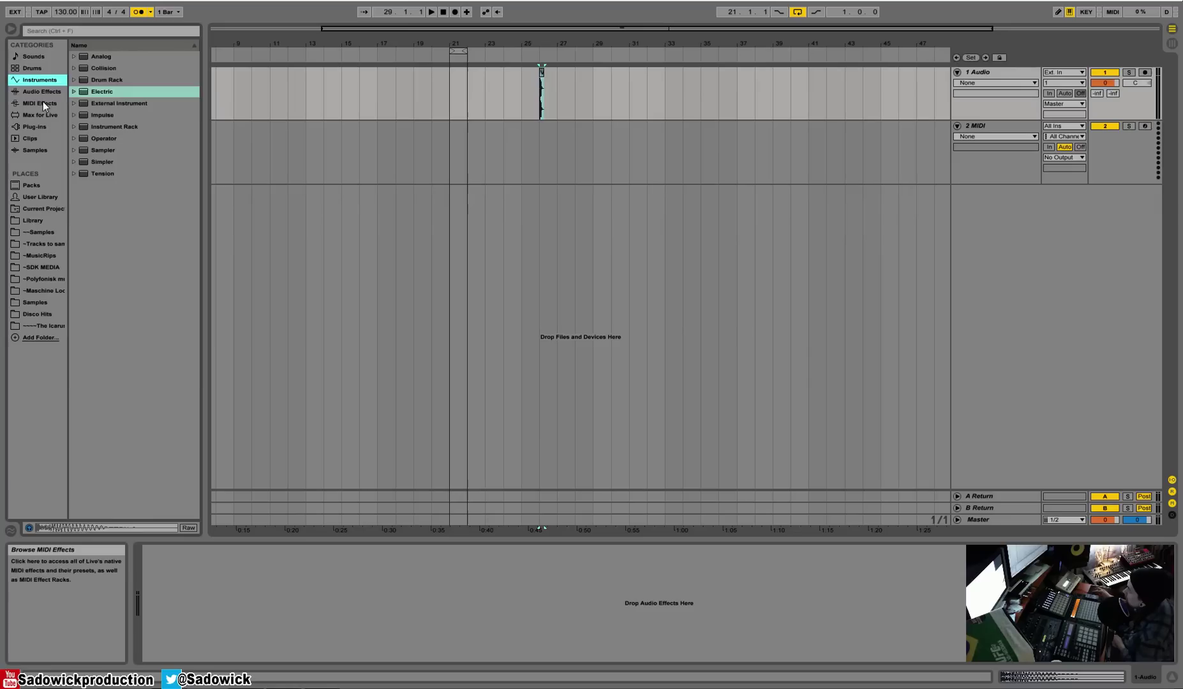
left_click(40, 91)
left_click_drag(99, 127, 306, 584)
left_click_drag(95, 255, 450, 628)
double_click(101, 290)
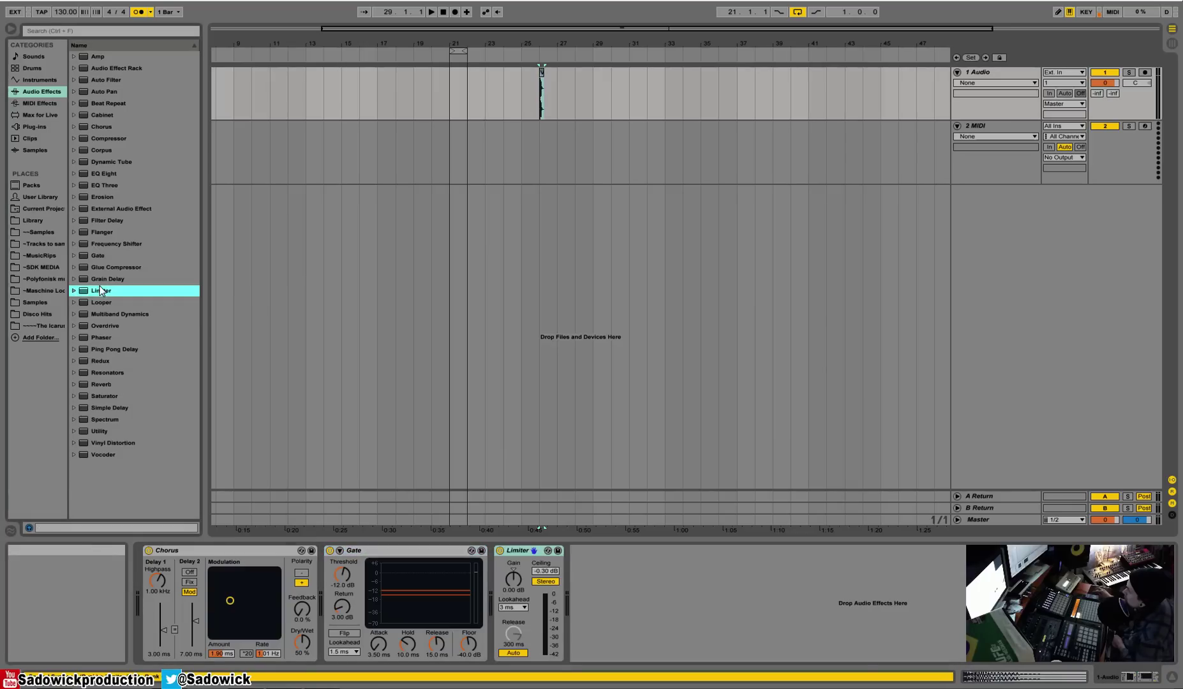
double_click(100, 303)
double_click(104, 325)
double_click(100, 361)
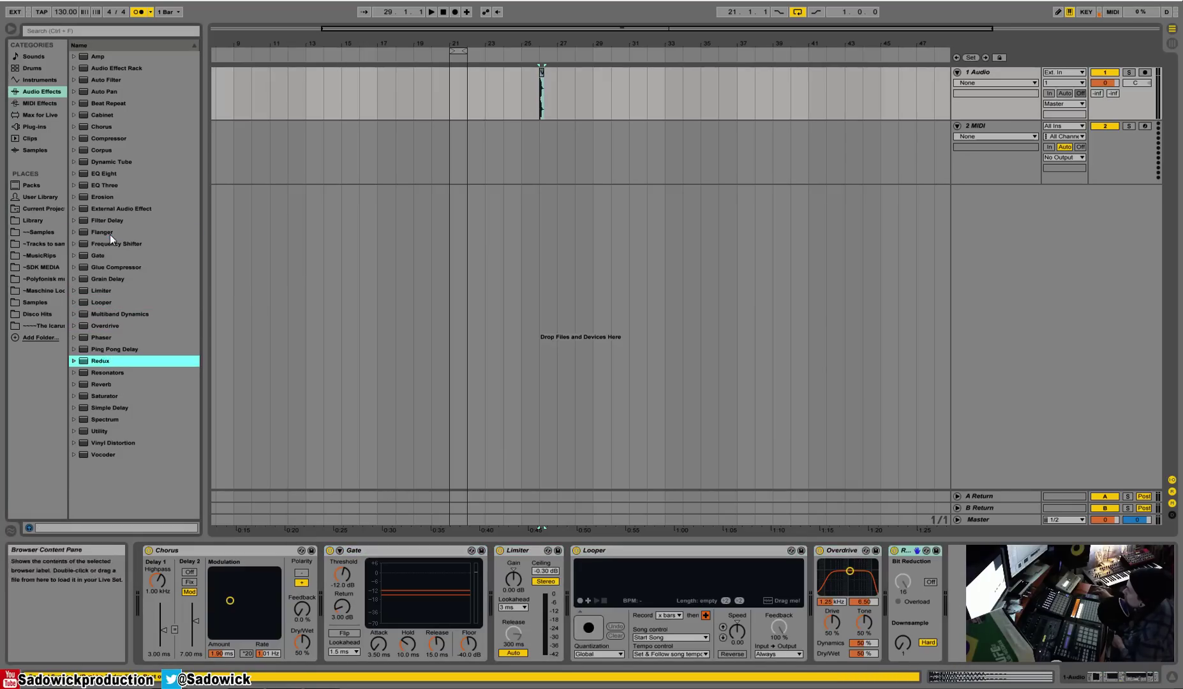
Extend the 1 Audio track's device chain with Flanger, another Chorus, Auto Filter, Corpus and External Audio Effect
double_click(106, 231)
left_click(118, 173)
double_click(118, 126)
double_click(106, 80)
double_click(102, 150)
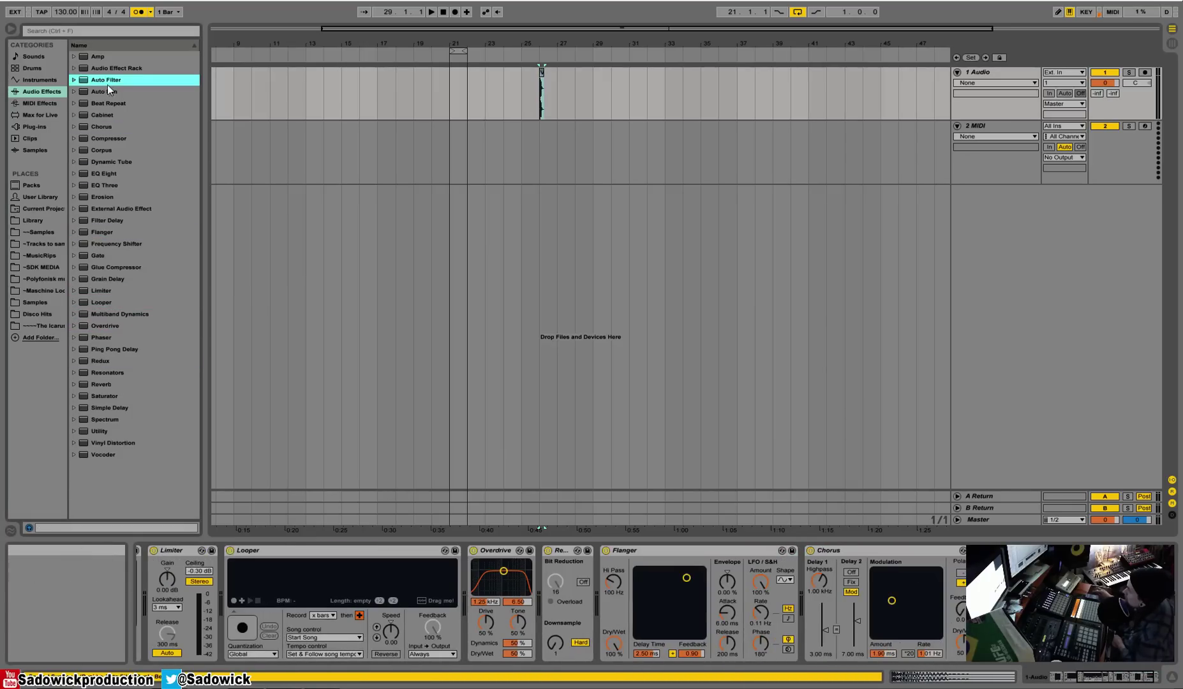
double_click(121, 208)
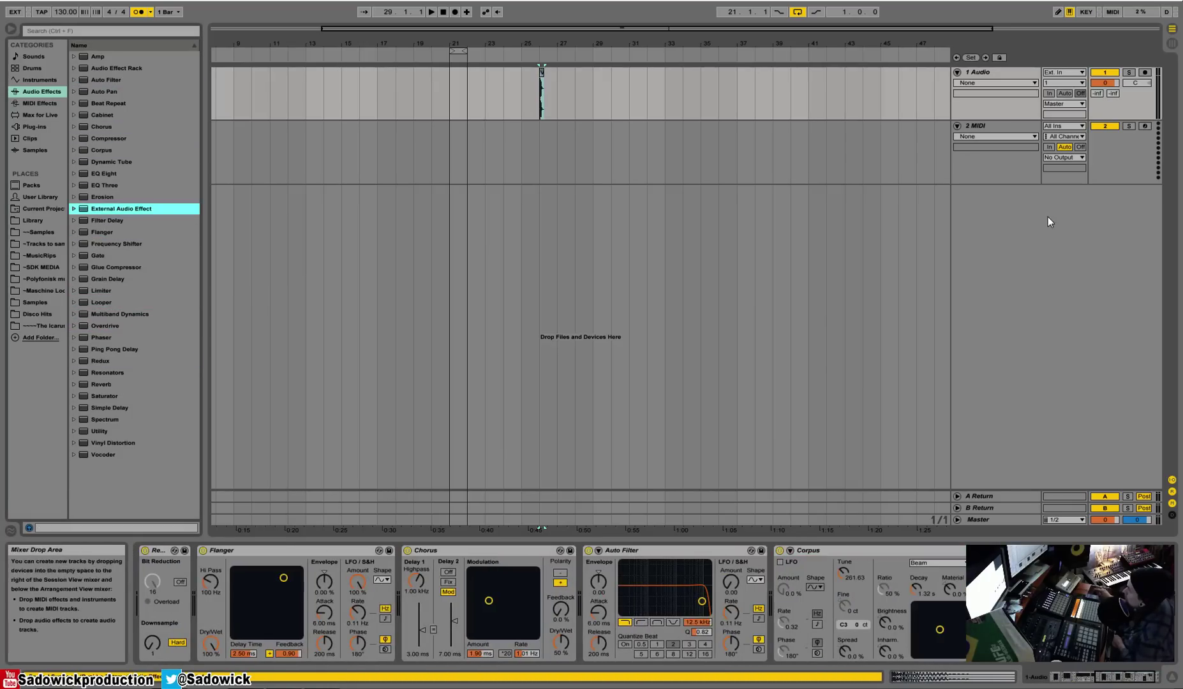
Load the Analog instrument onto the 2 MIDI track
left_click(1117, 147)
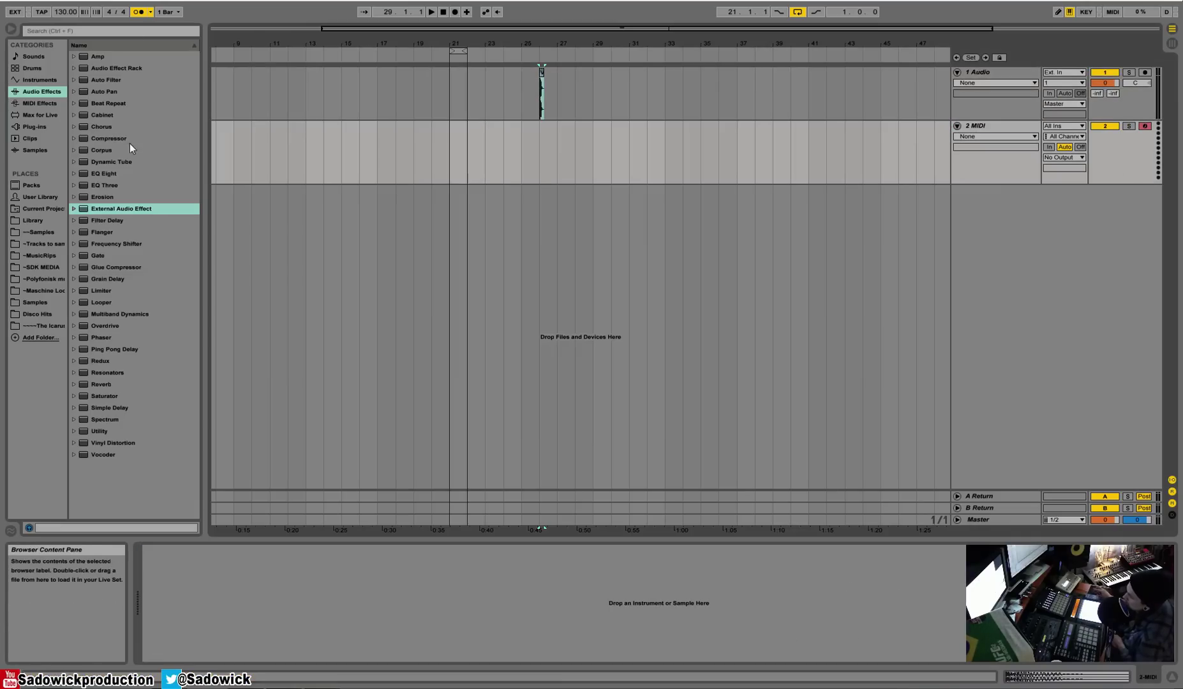
left_click(39, 79)
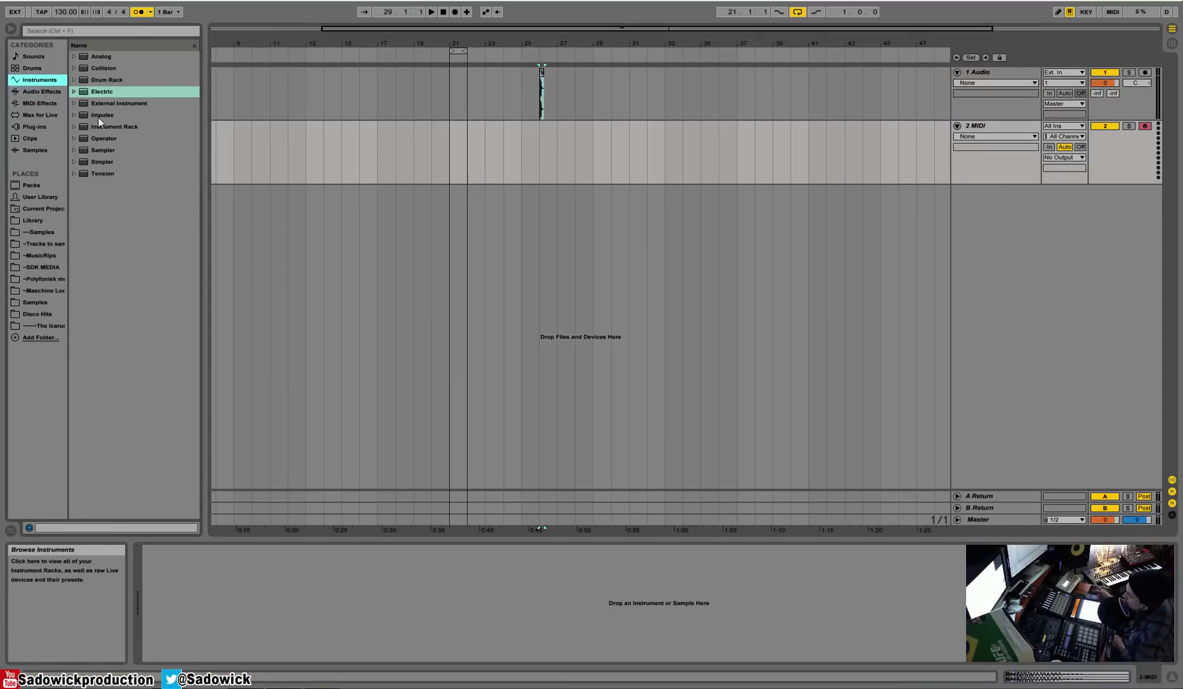
left_click_drag(97, 57, 78, 562)
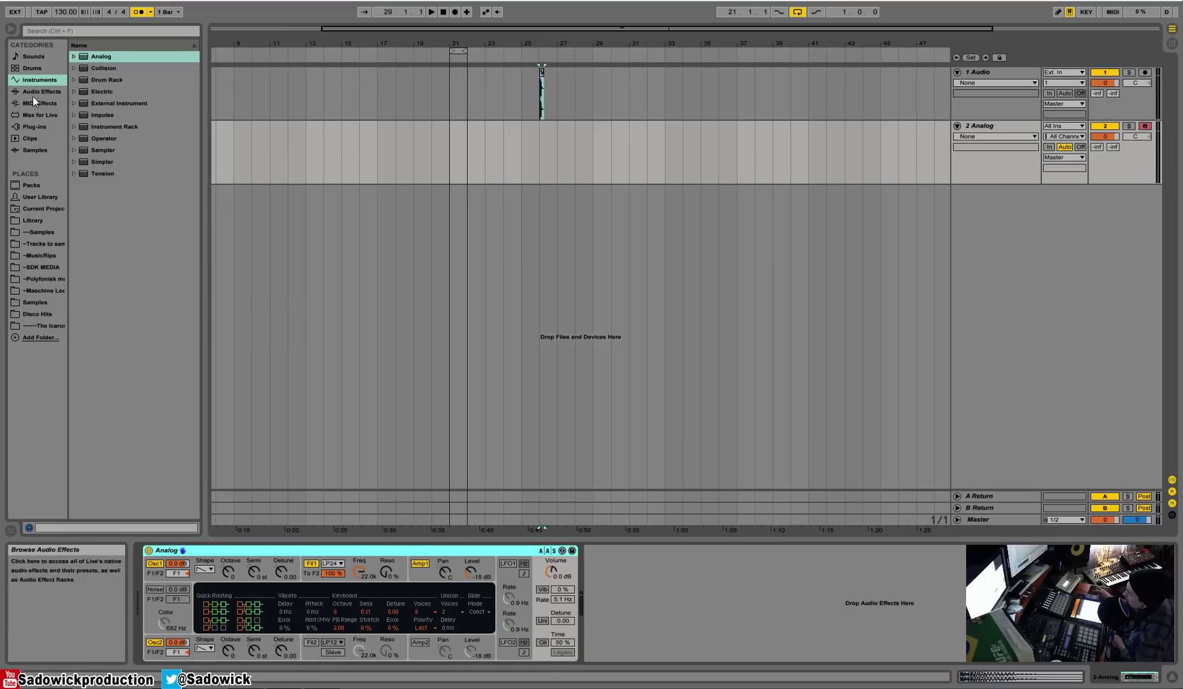
Replace Analog on the second track with the Sylenth1 plug-in, reposition the plug-in window and close it
left_click(26, 126)
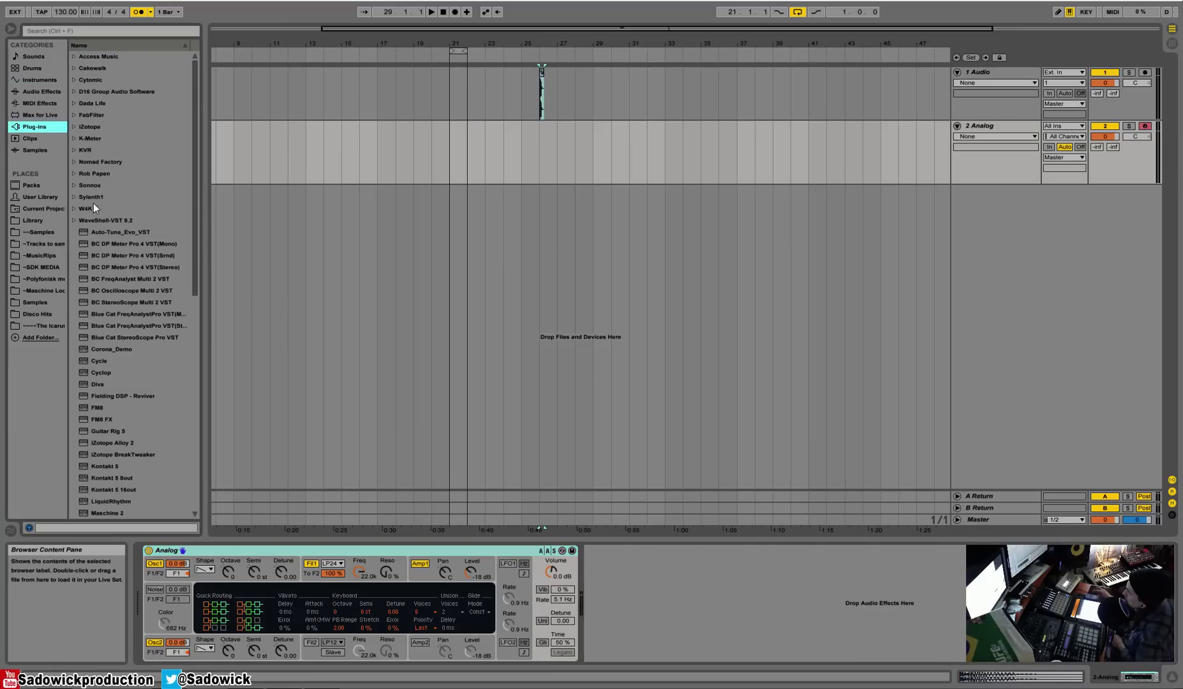
left_click(83, 197)
left_click(74, 197)
left_click(105, 209)
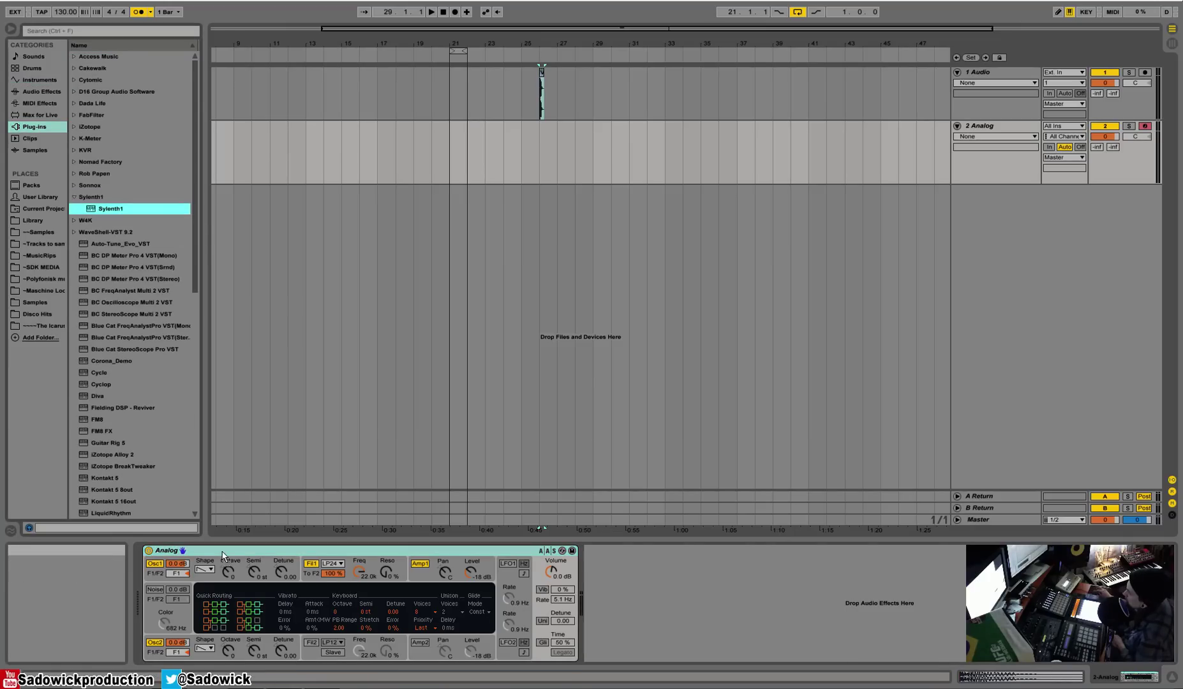
key("Return")
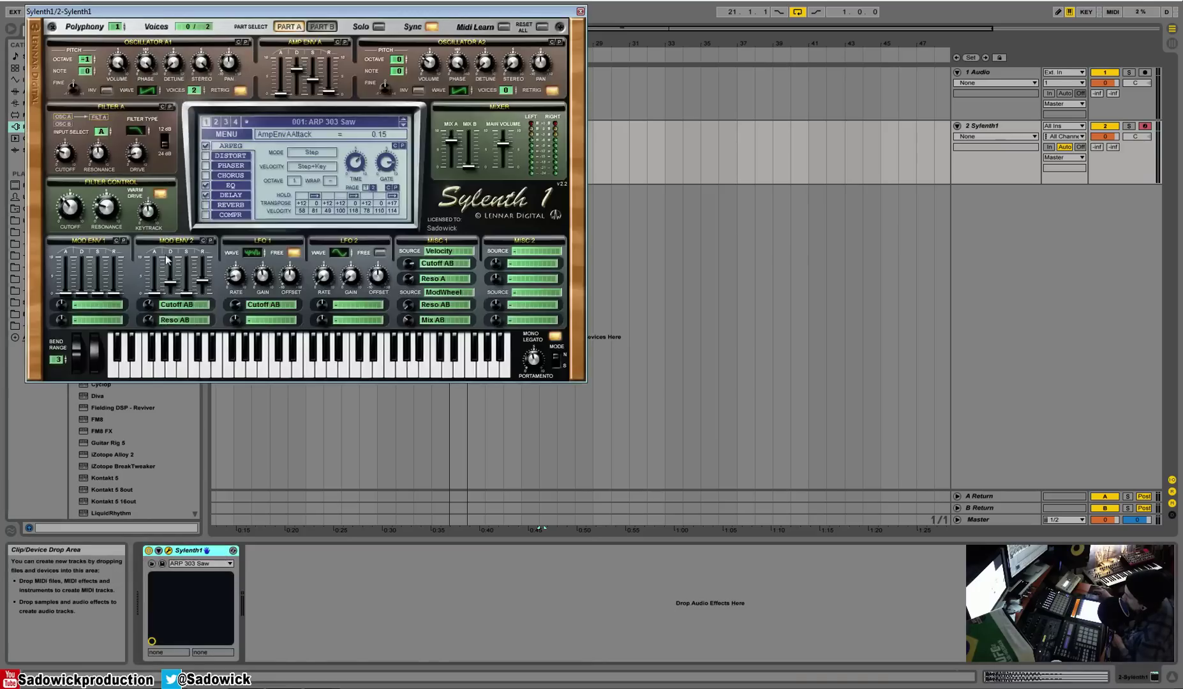
left_click_drag(534, 8, 659, 141)
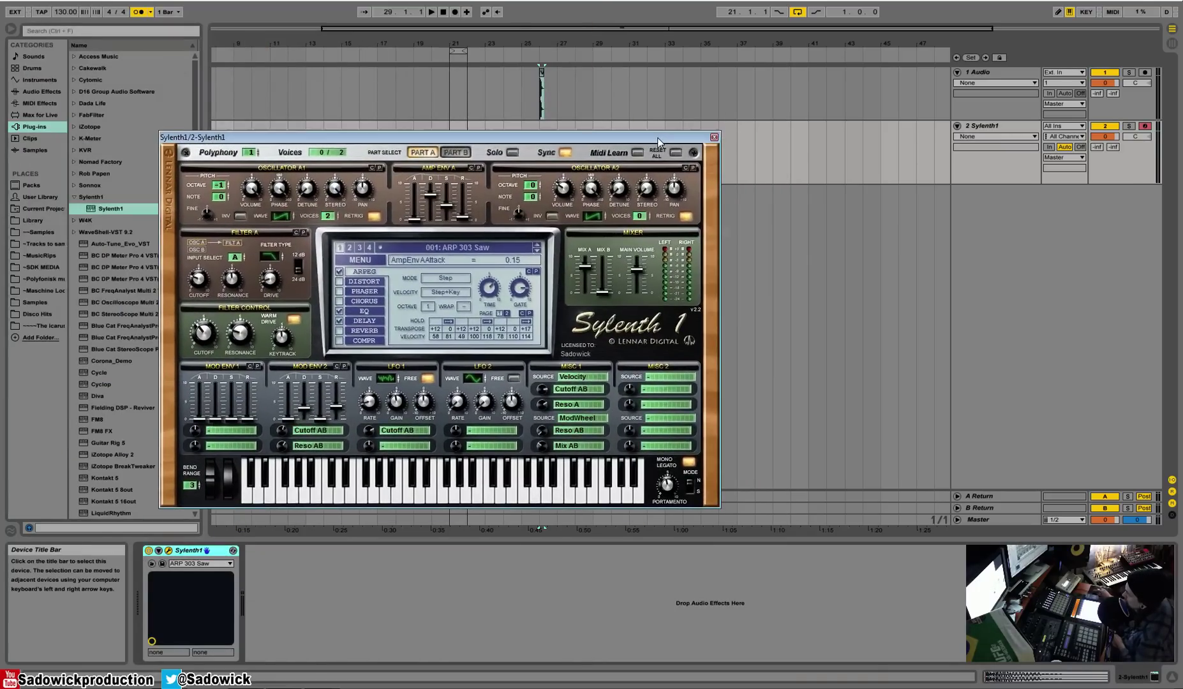
left_click(716, 136)
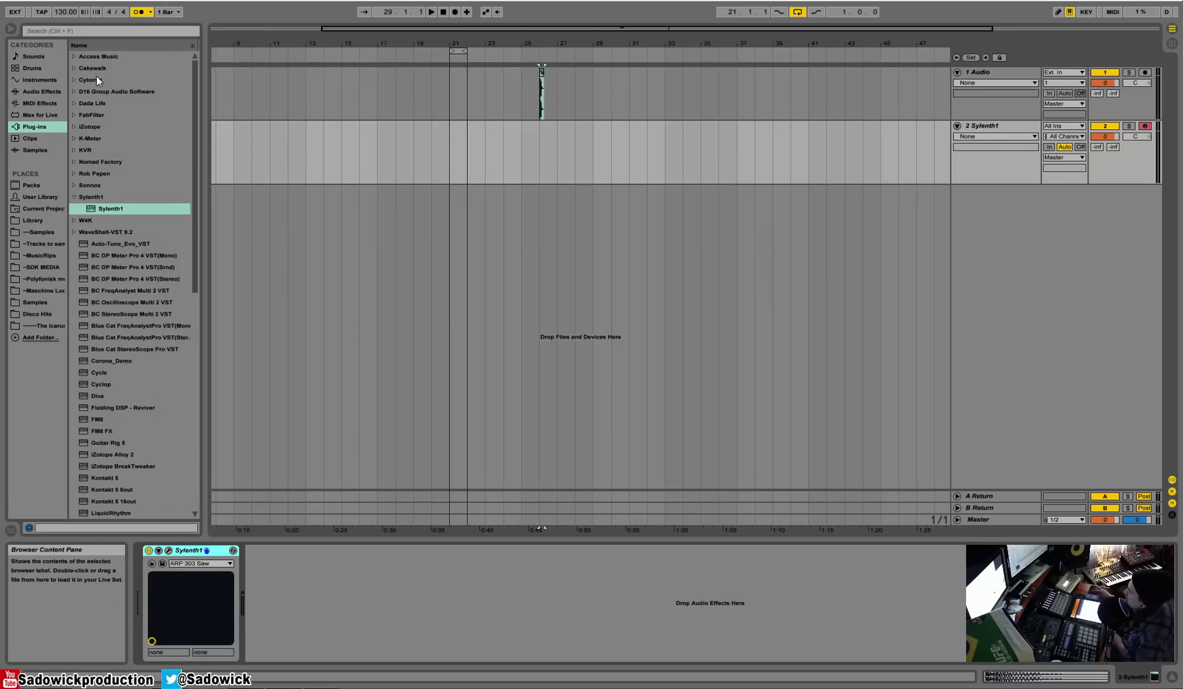
Add a Ping Pong Delay after Sylenth1 on the second track and show the Master track's device chain
left_click(39, 91)
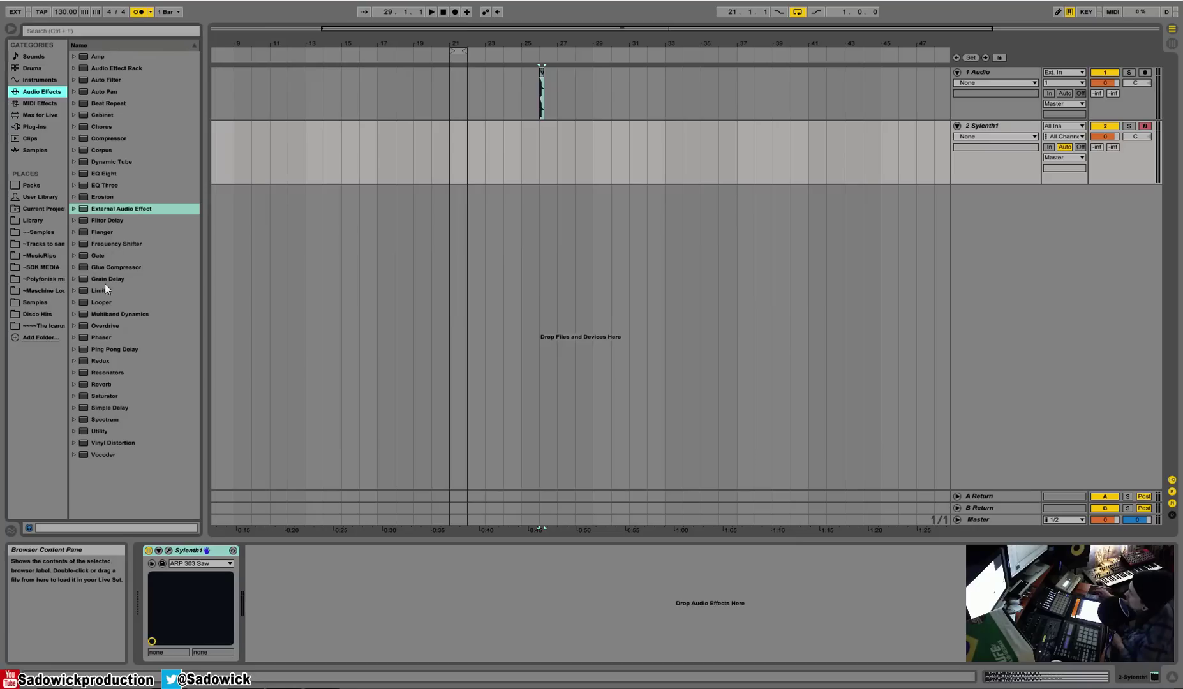
double_click(108, 351)
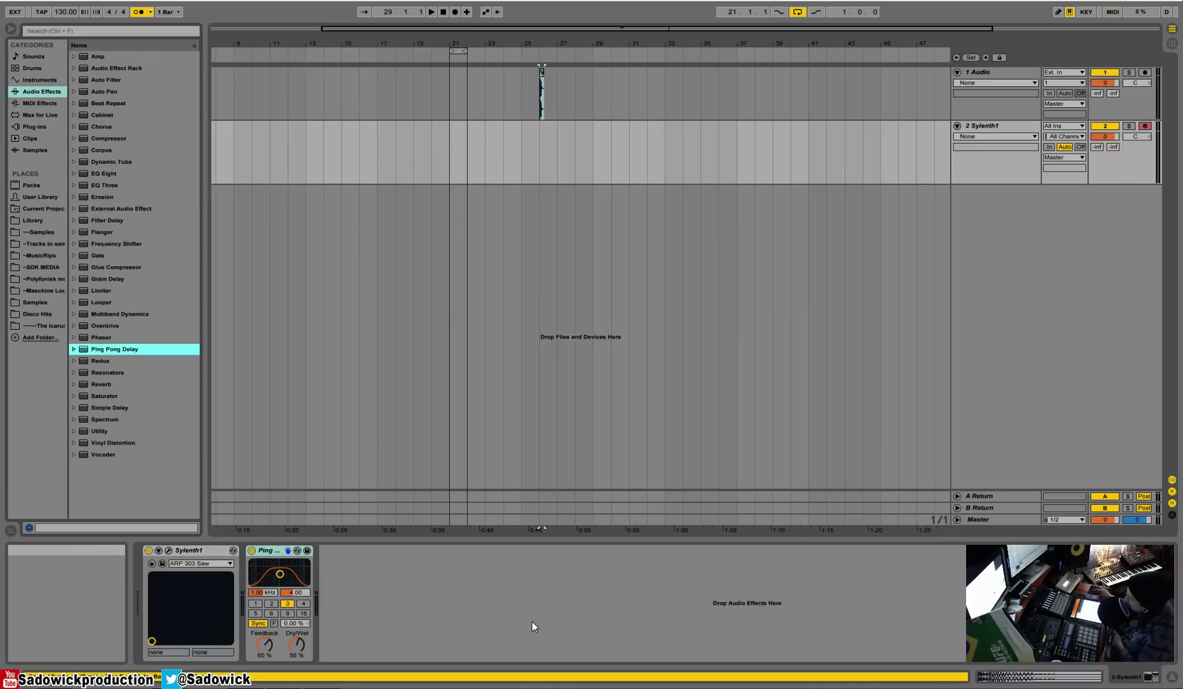
left_click(995, 520)
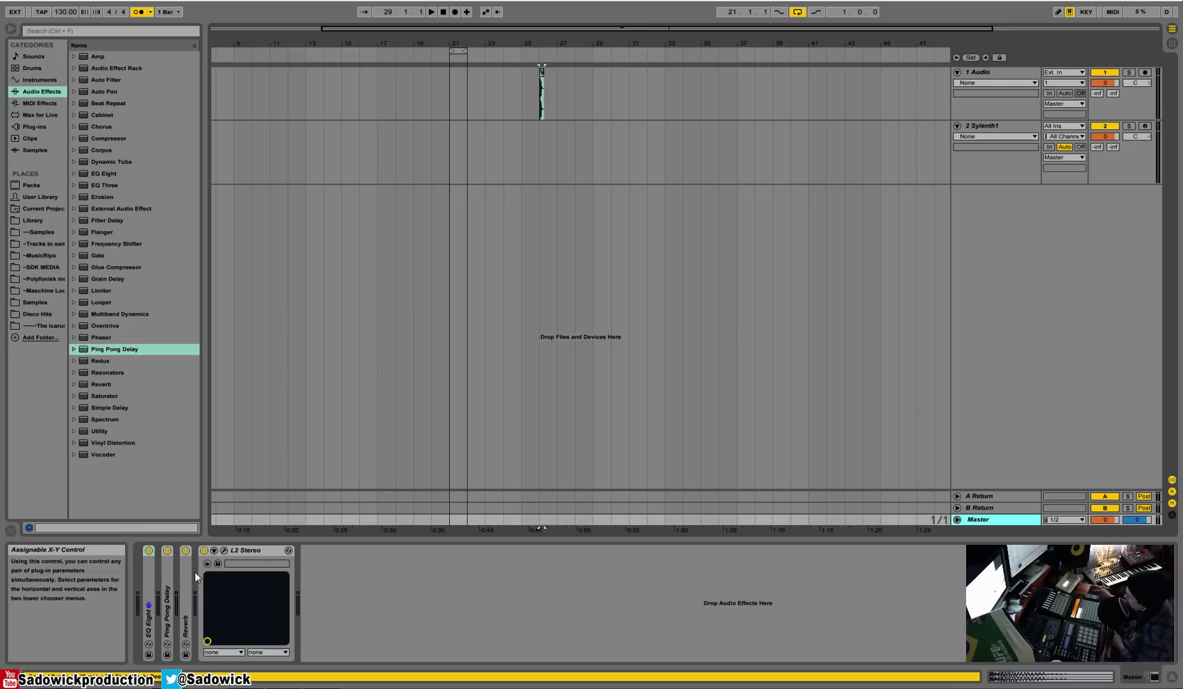